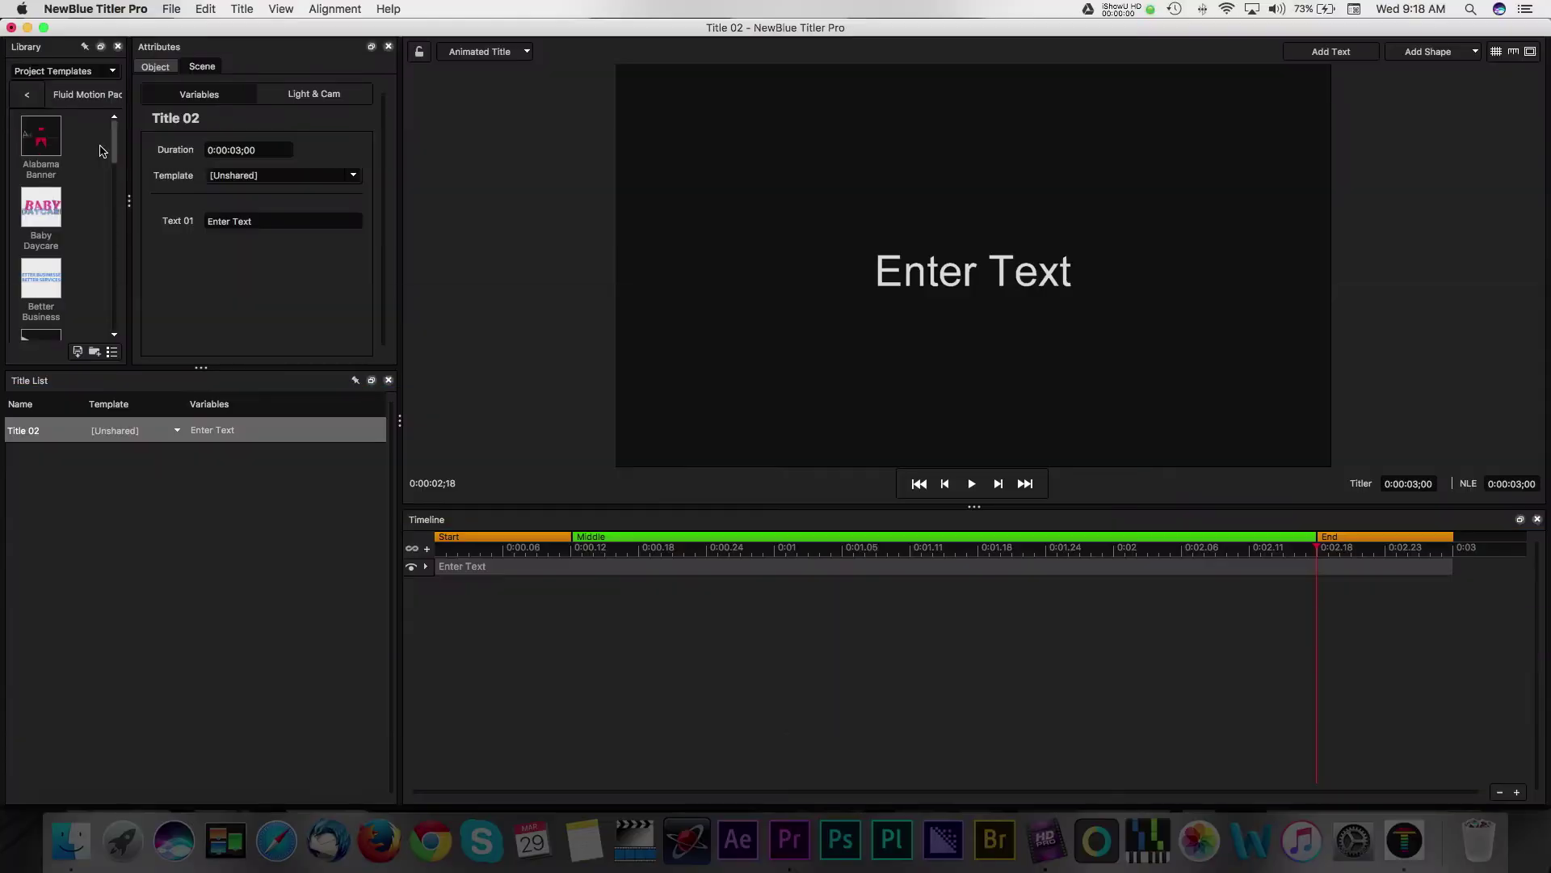
Preview the Alabama Banner design and browse the template library.
double_click(45, 148)
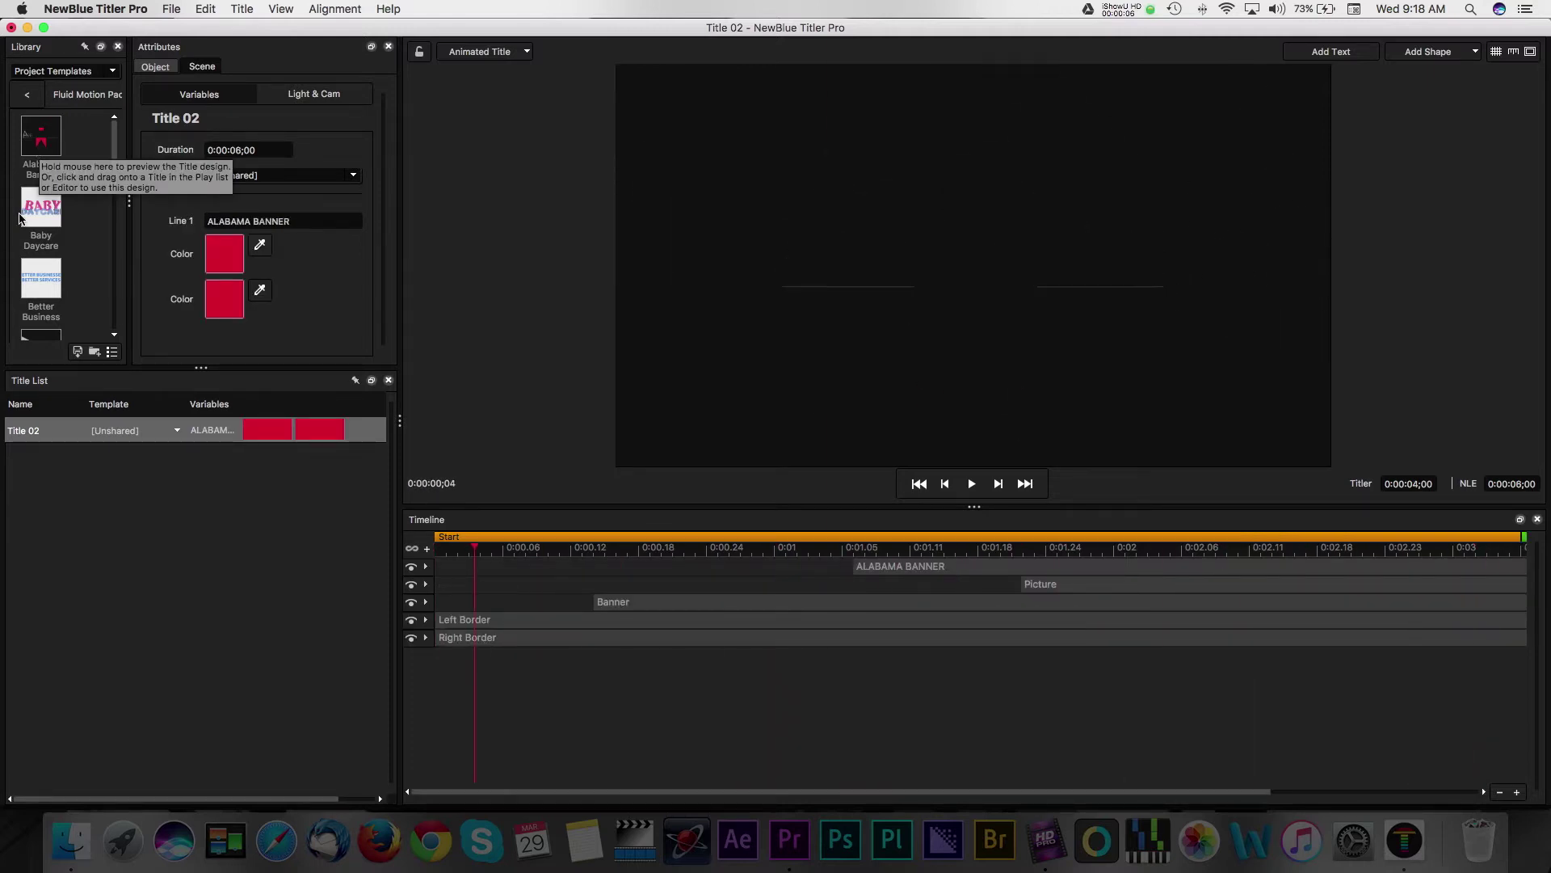
mouse_move(43, 335)
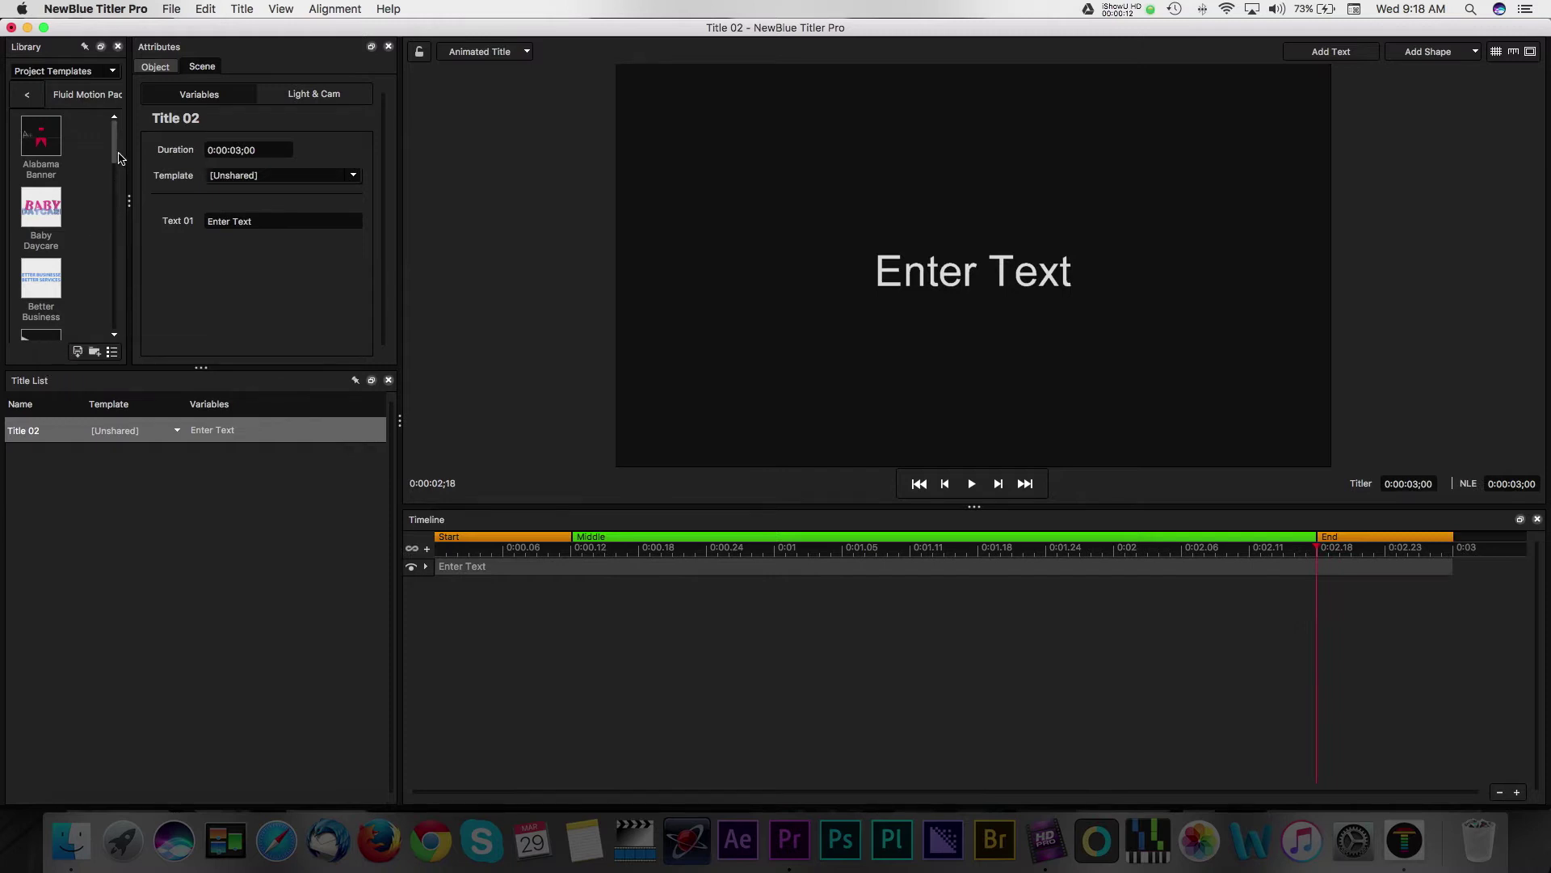
left_click_drag(116, 162, 115, 223)
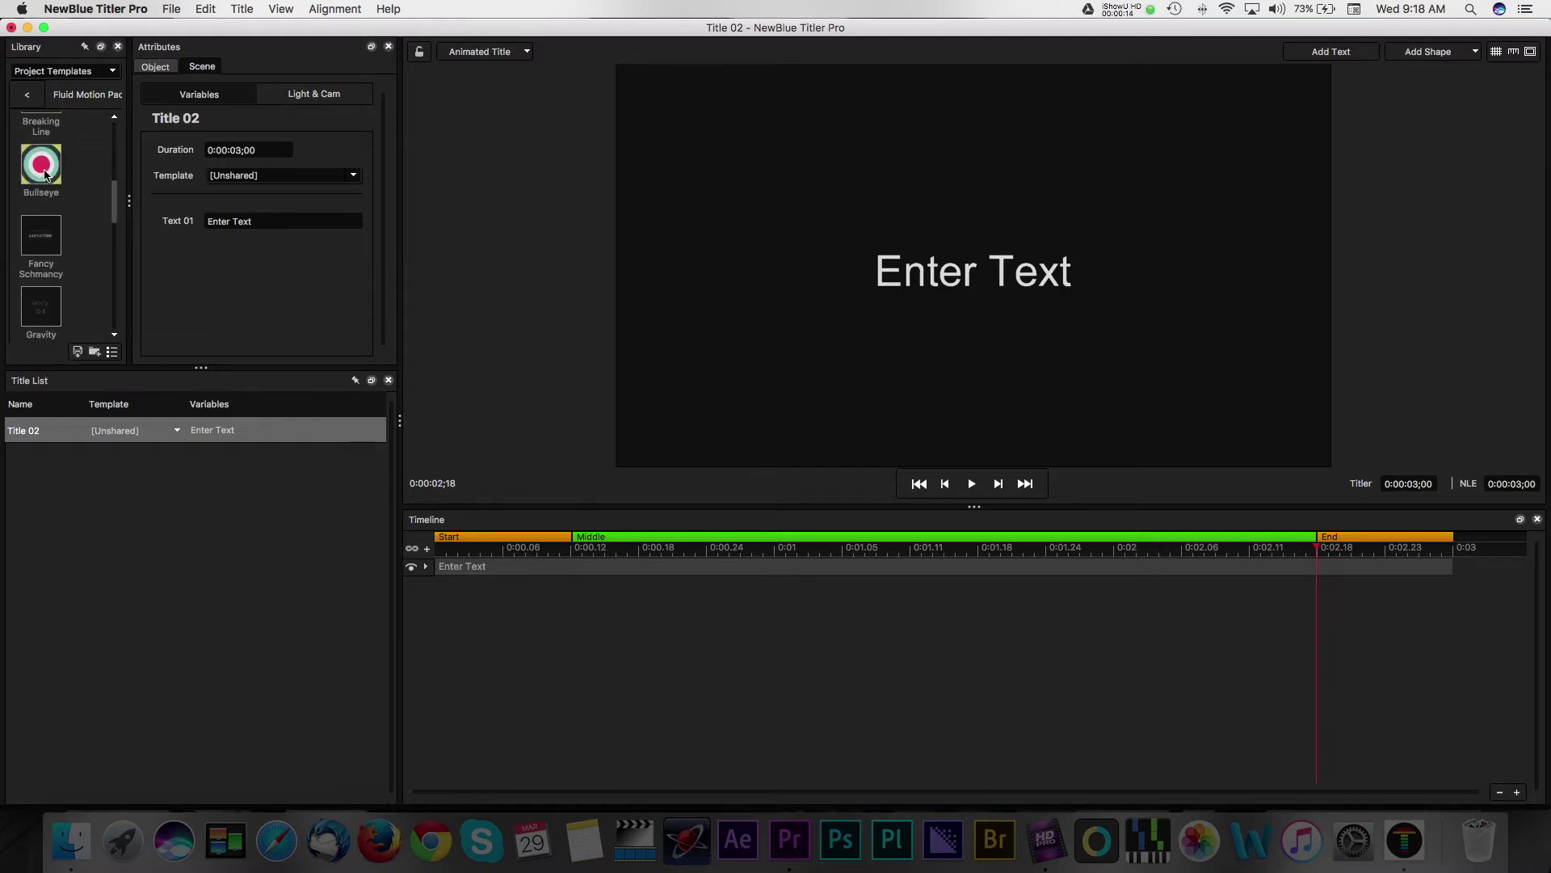
mouse_move(44, 173)
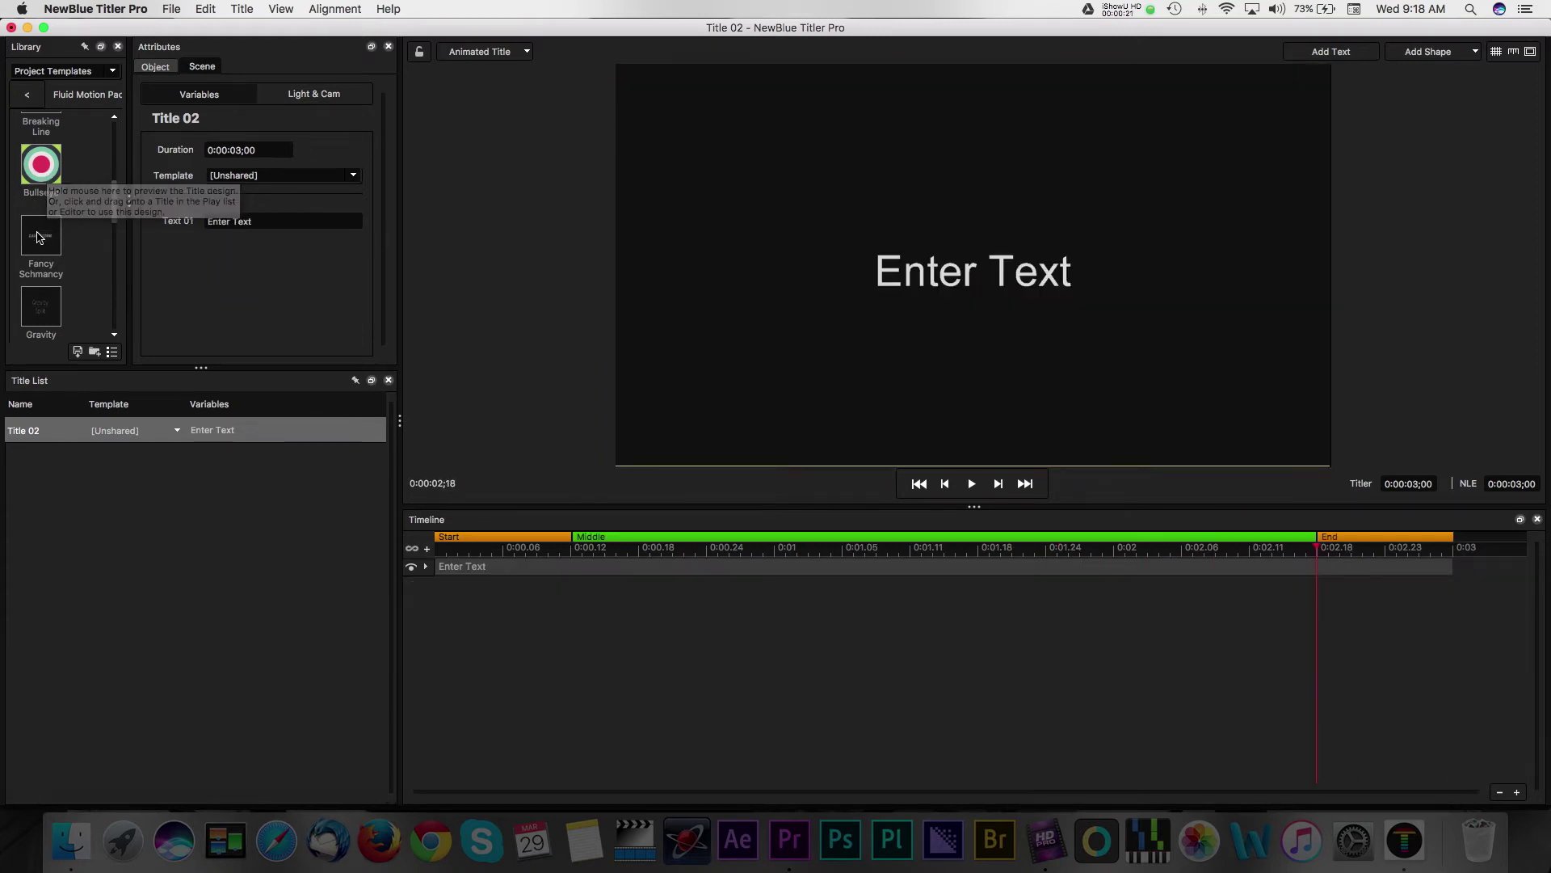
mouse_move(38, 237)
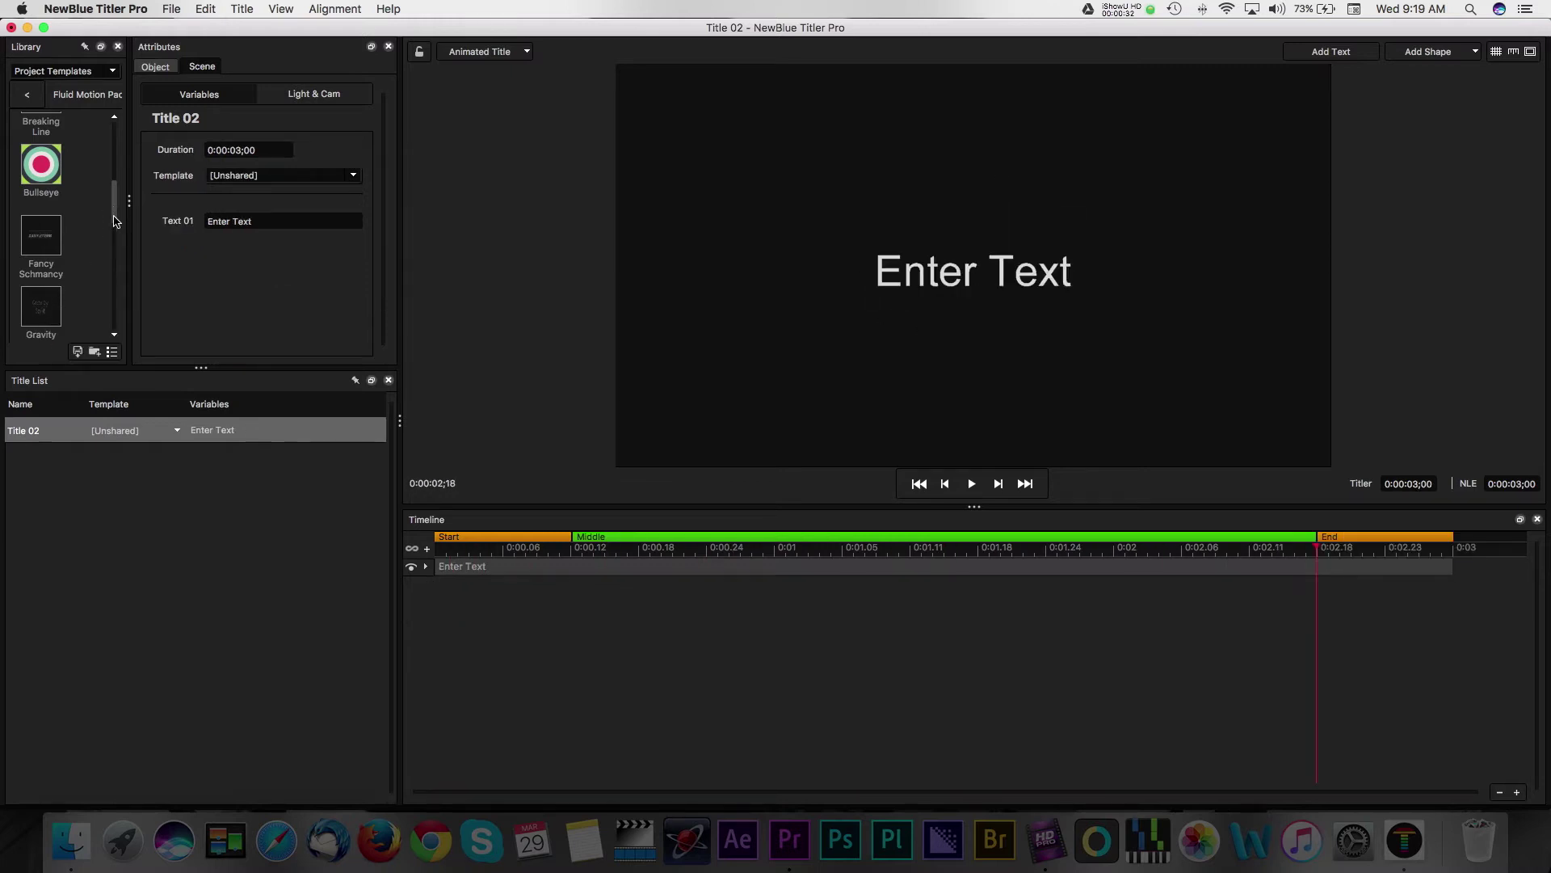
left_click_drag(115, 215, 115, 259)
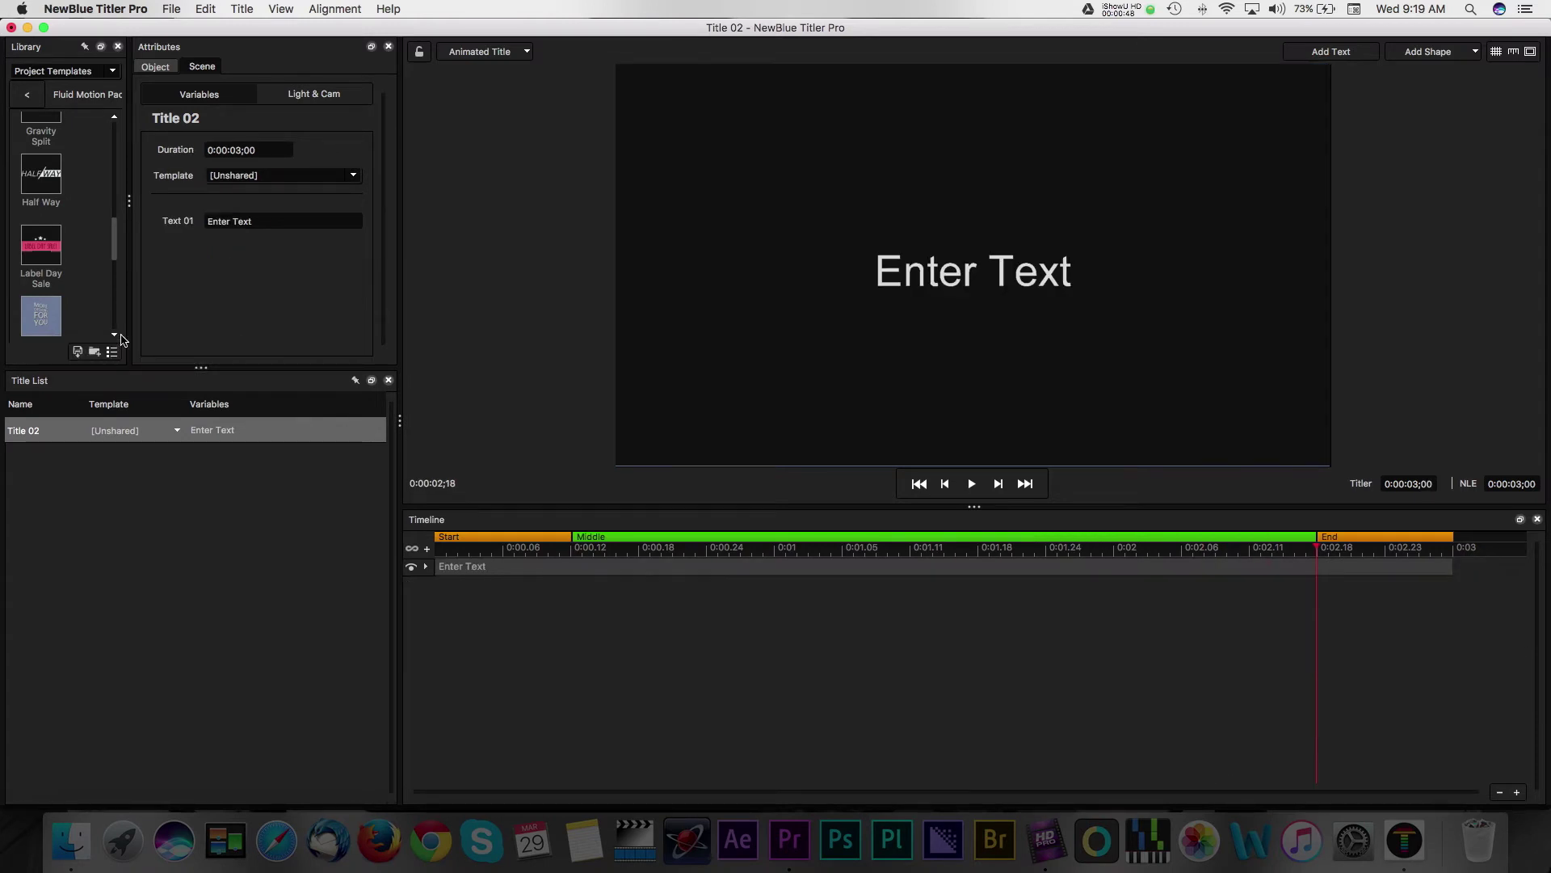
scroll(115, 253, "down", 5)
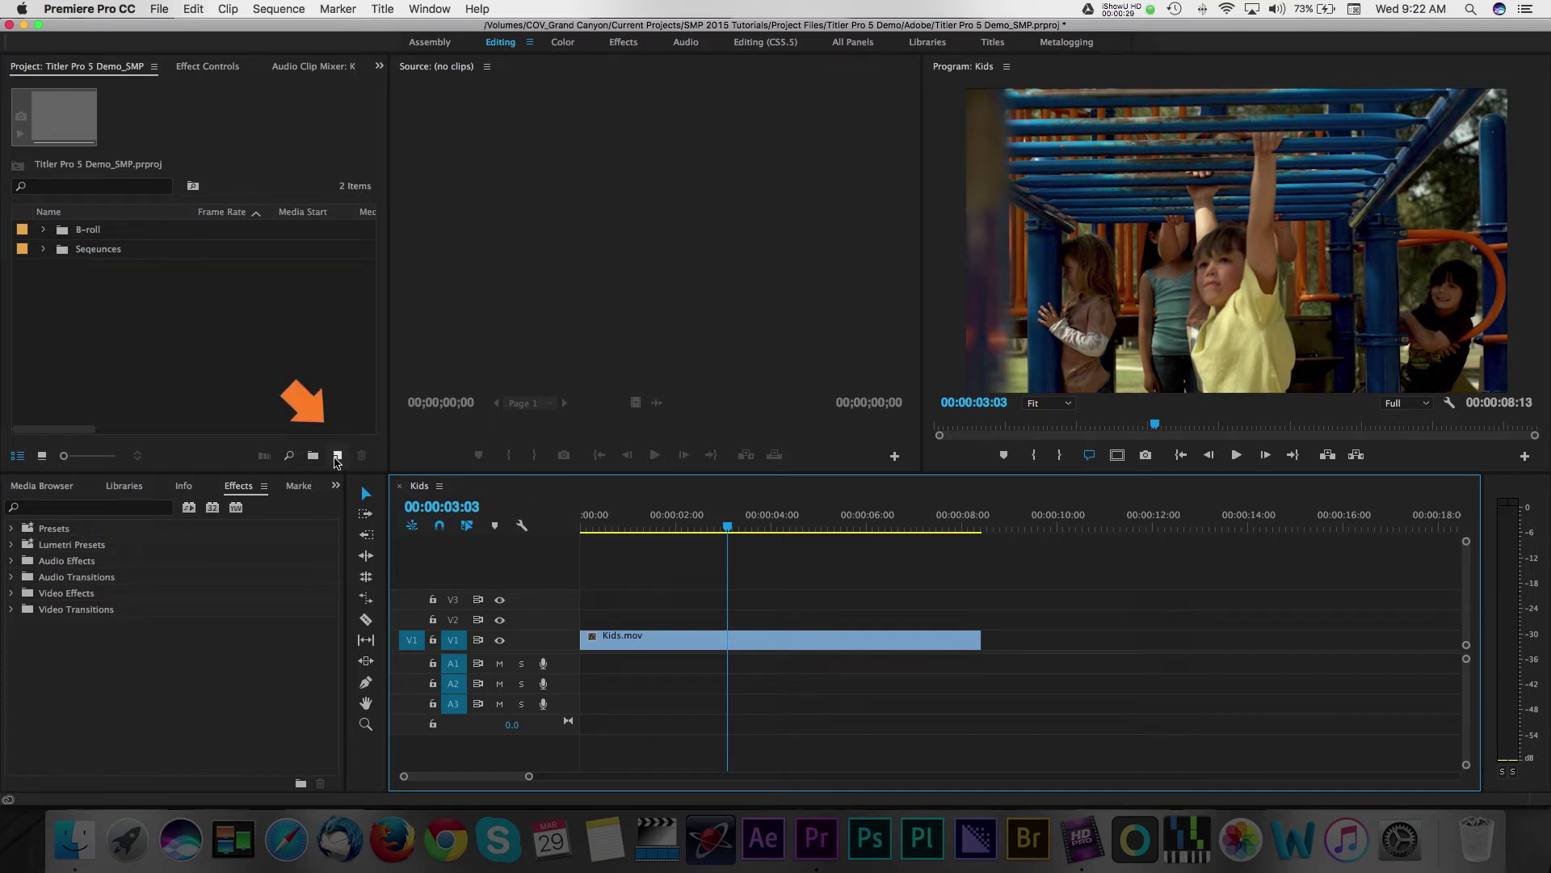
Add a new 1920×1080 NewBlue Titler Pro 5 title from the Project panel's New Item list.
left_click(336, 458)
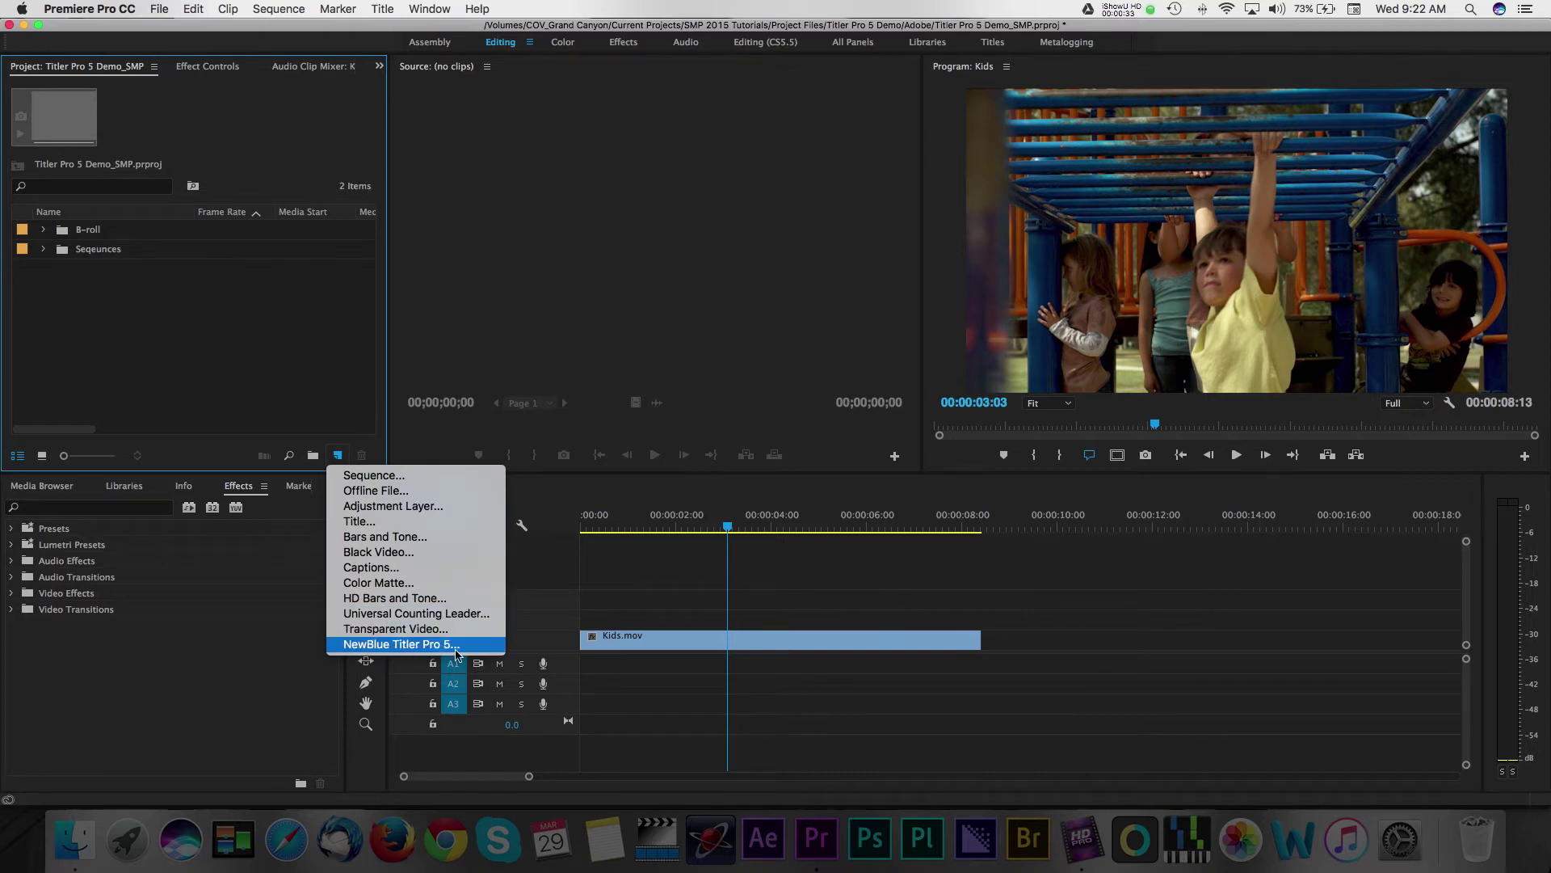
left_click(471, 644)
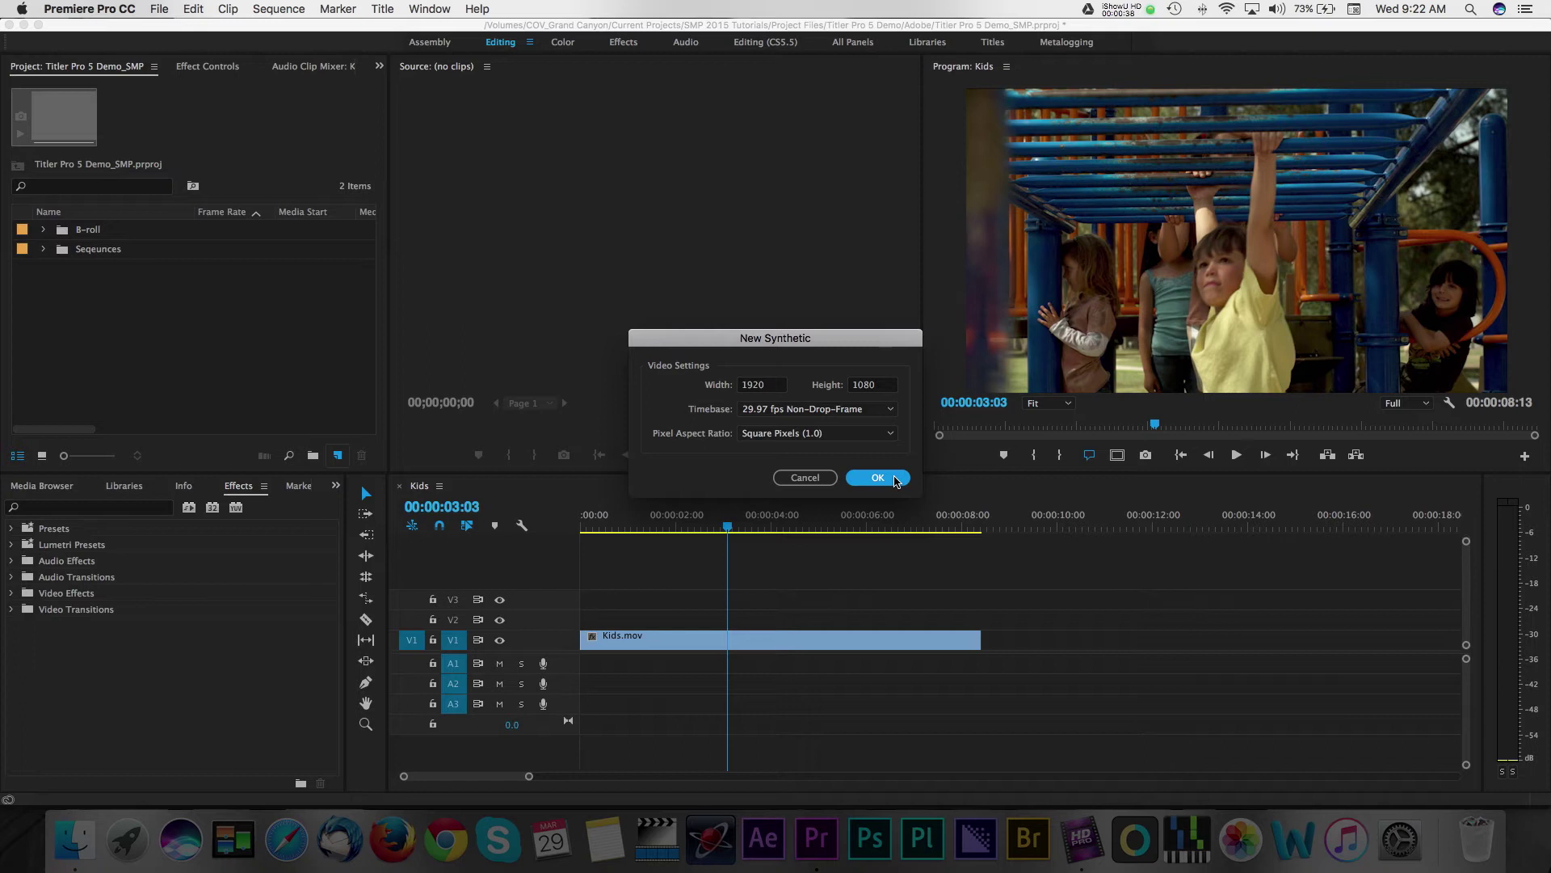
left_click(878, 477)
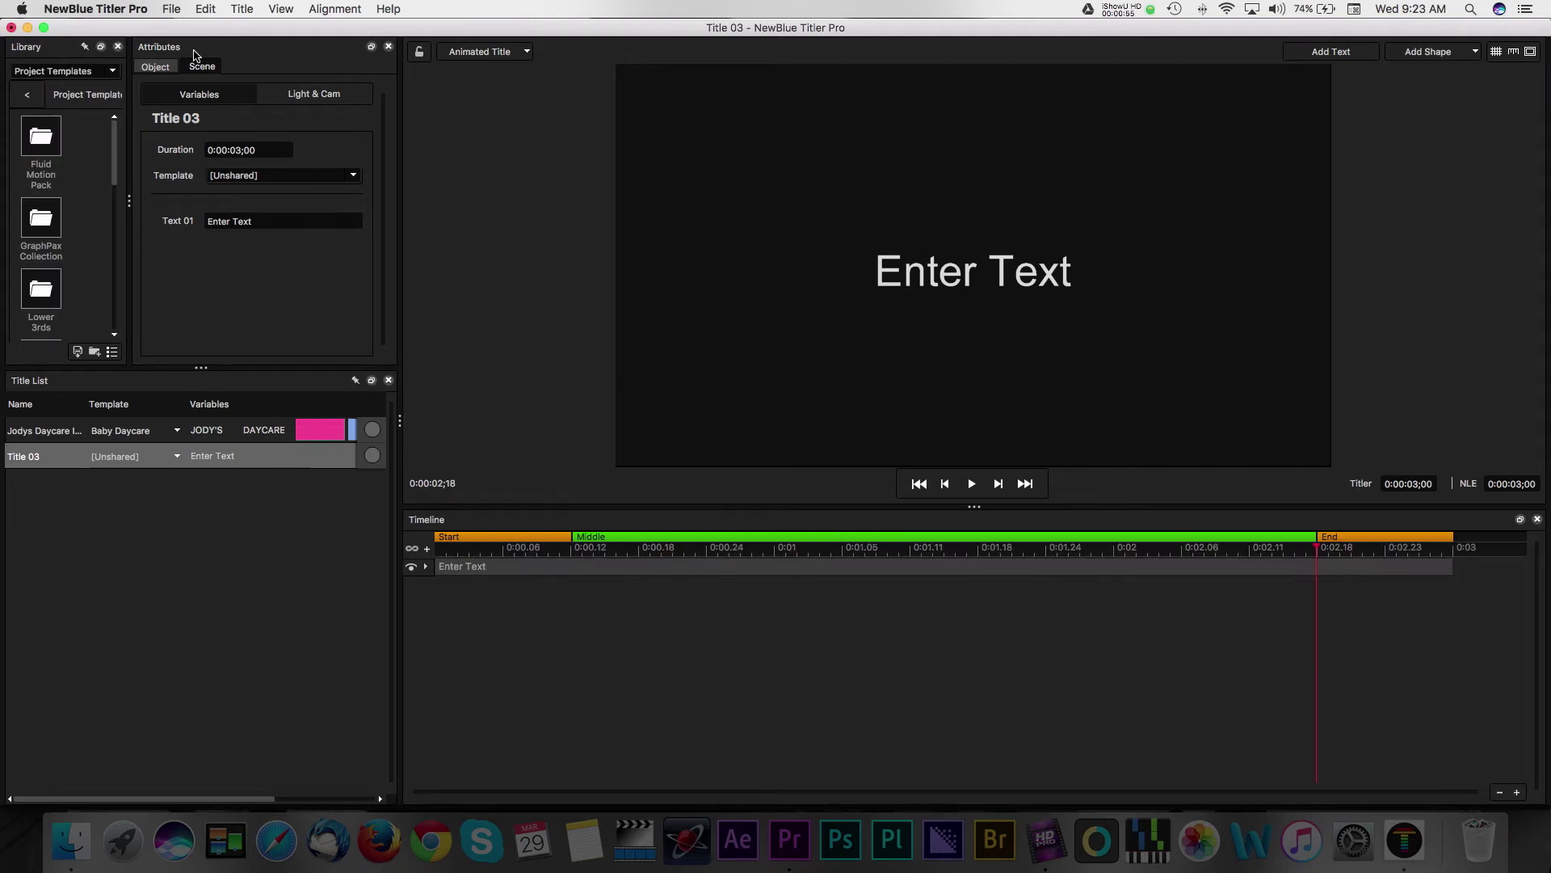
Re-dock the attributes panel and apply the Fluid Motion Pack's Baby Daycare template to Title 03.
mouse_move(193, 54)
left_mouse_down()
mouse_move(97, 47)
mouse_move(205, 57)
left_mouse_up()
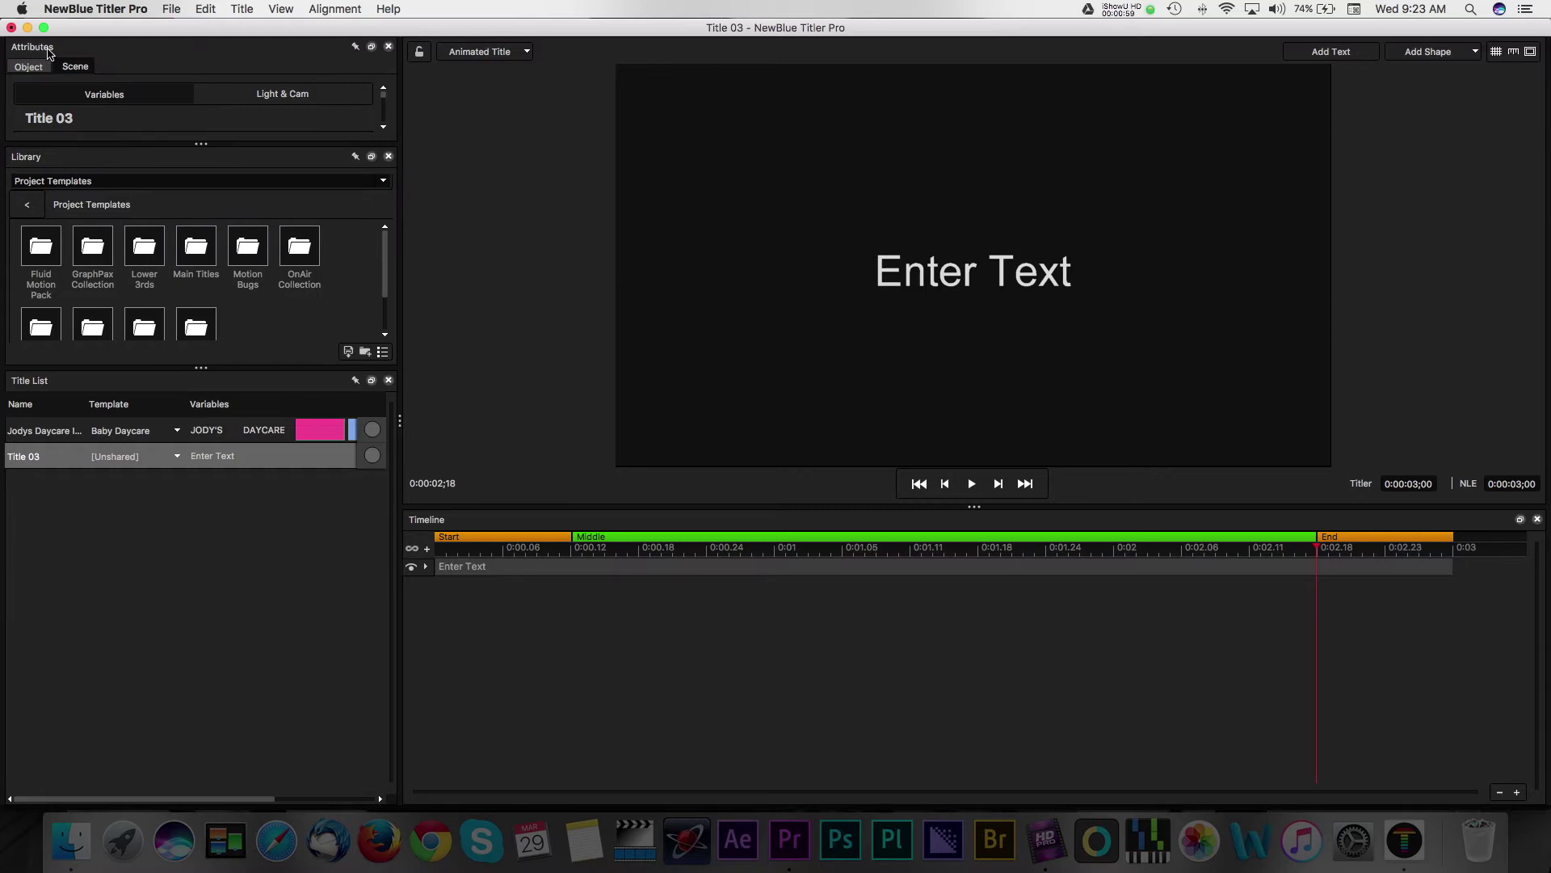
left_click_drag(47, 53, 59, 133)
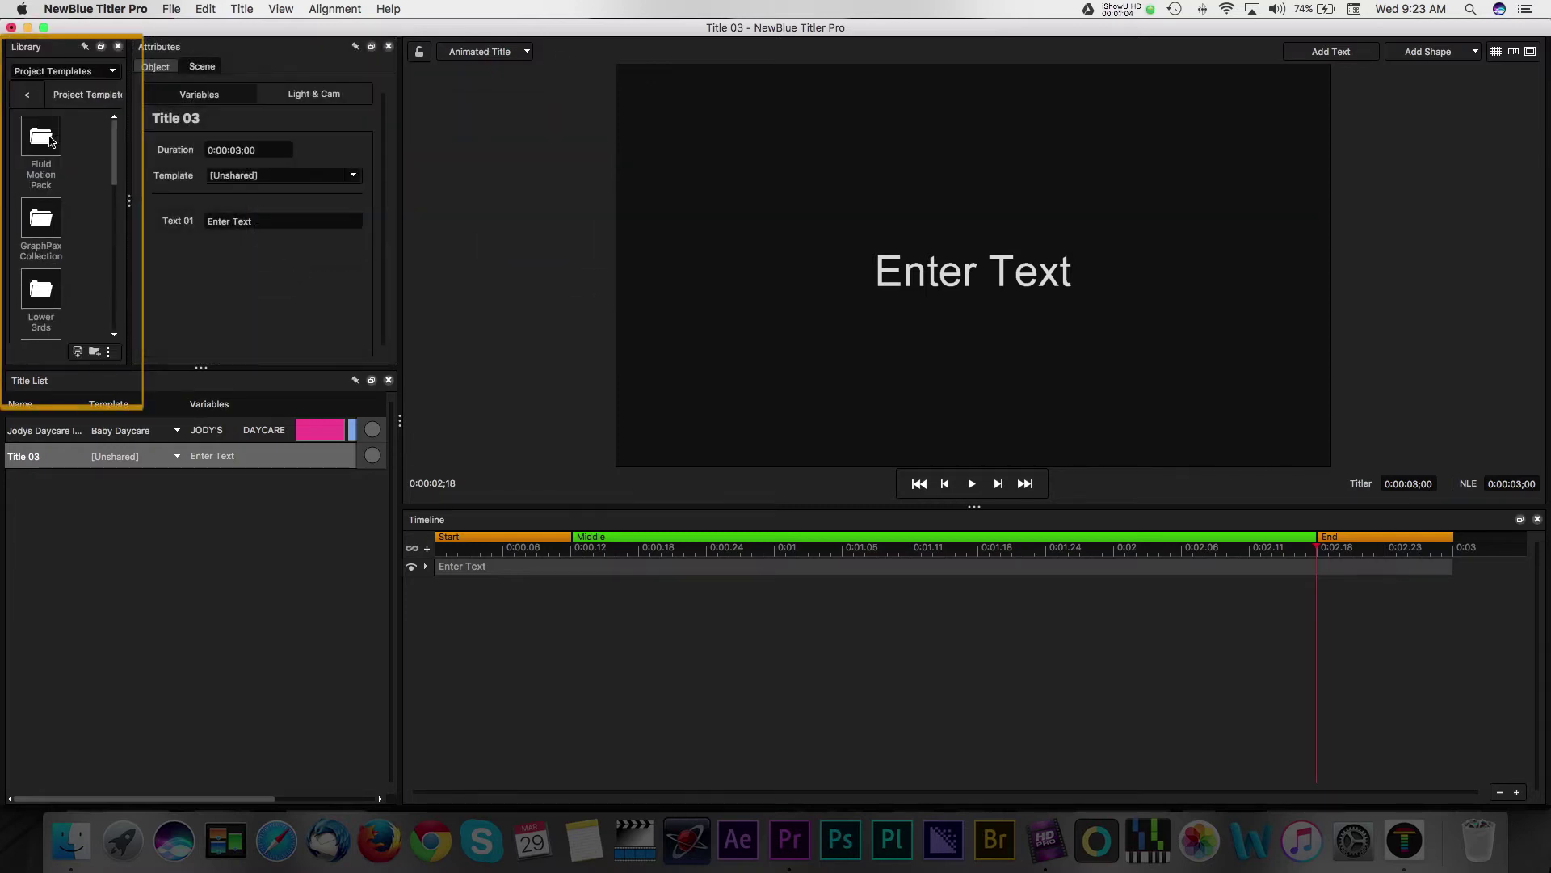
double_click(50, 142)
double_click(51, 142)
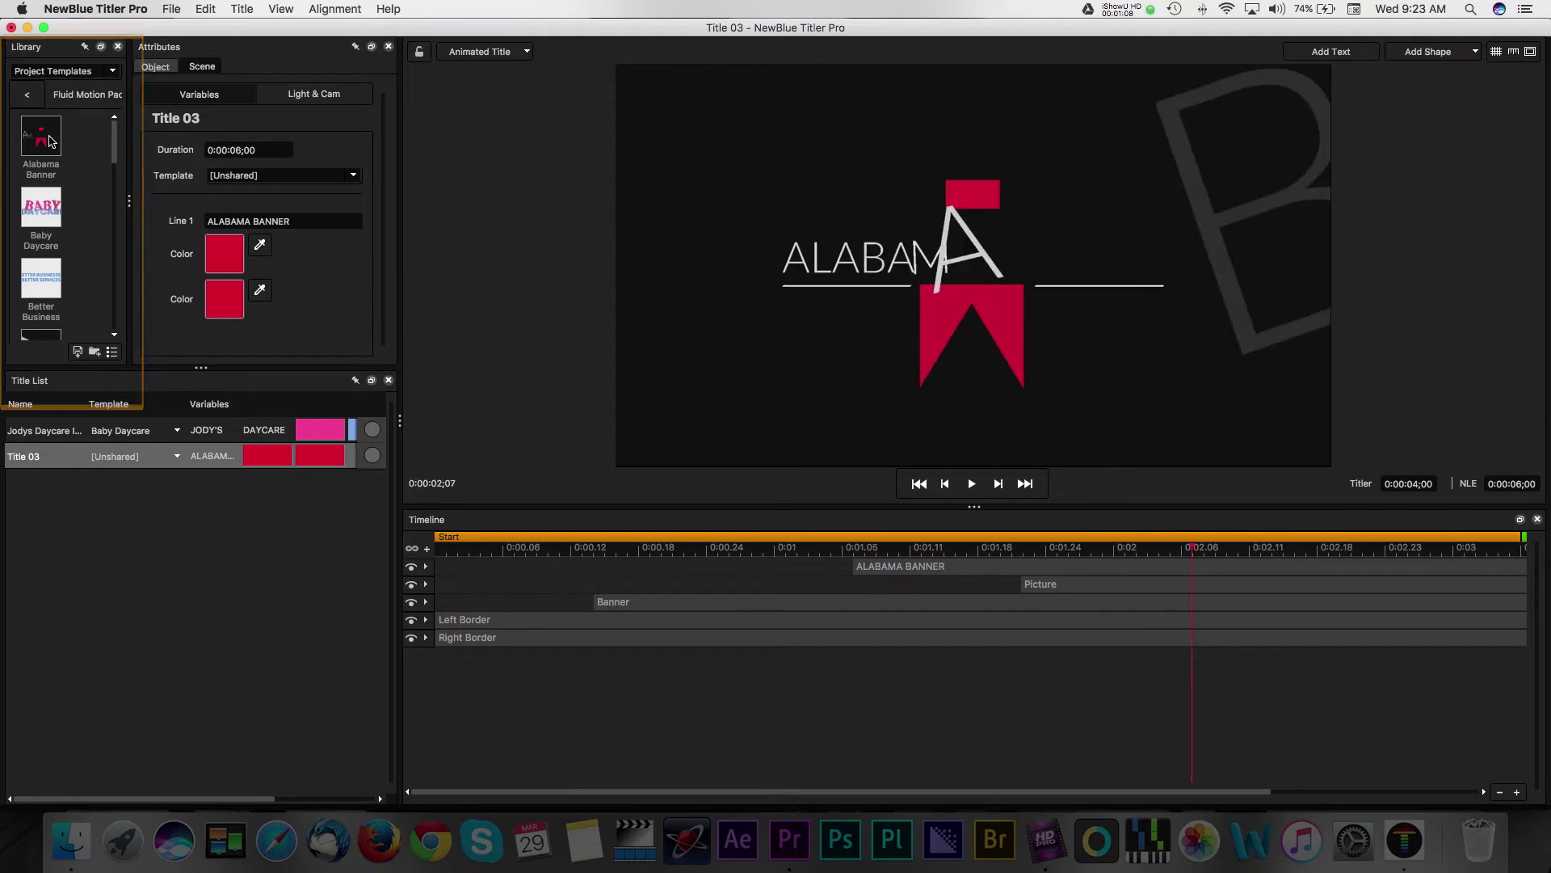
double_click(42, 207)
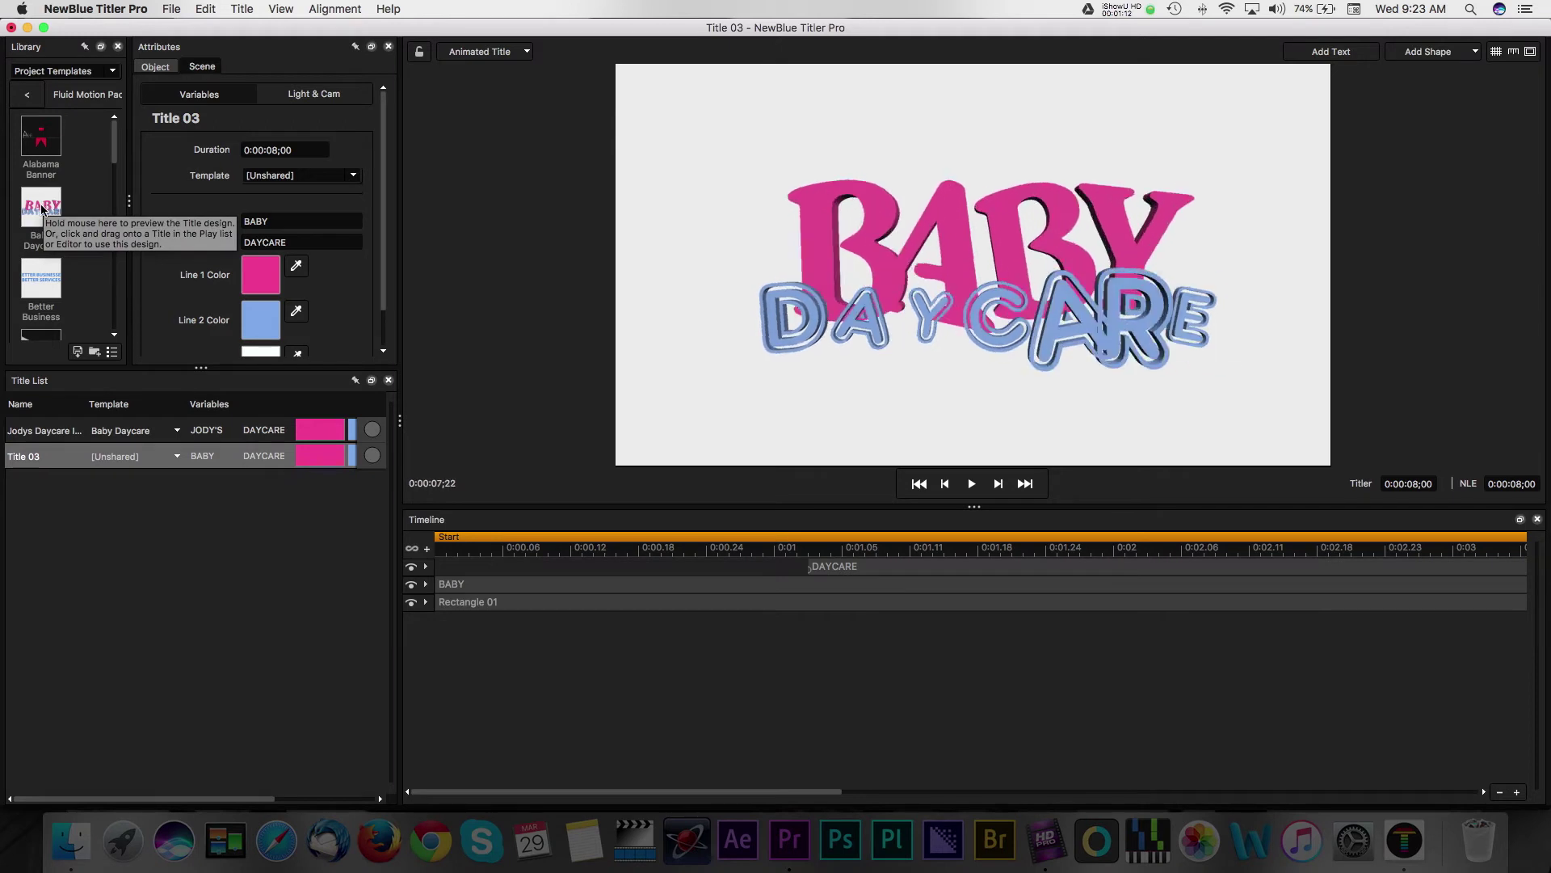
double_click(43, 279)
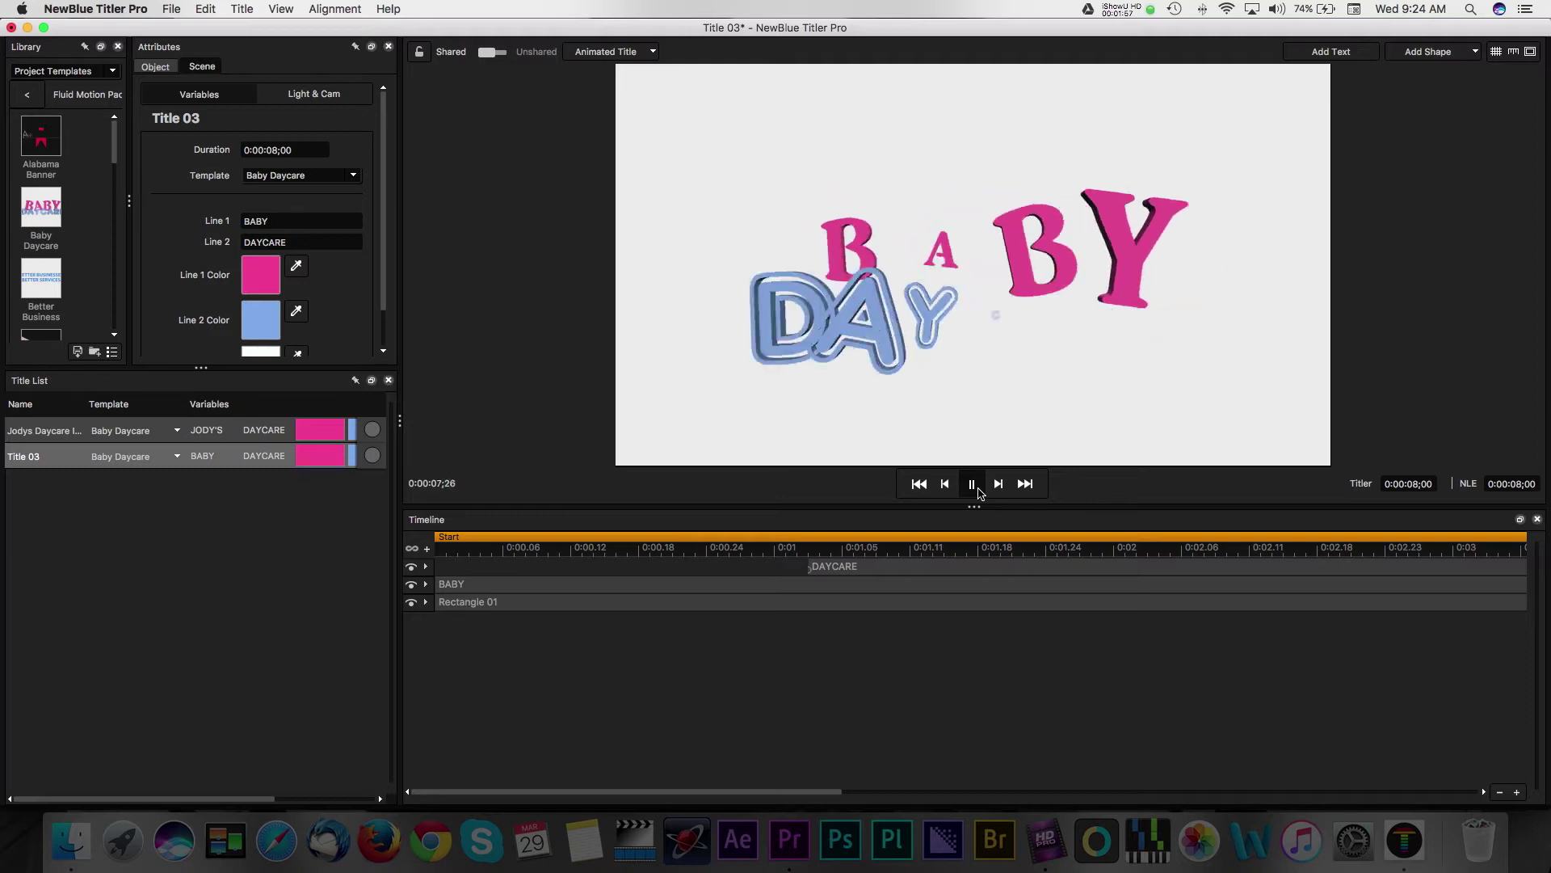
Pause playback and replace the word BABY with JODY'S.
left_click(972, 484)
left_click(888, 554)
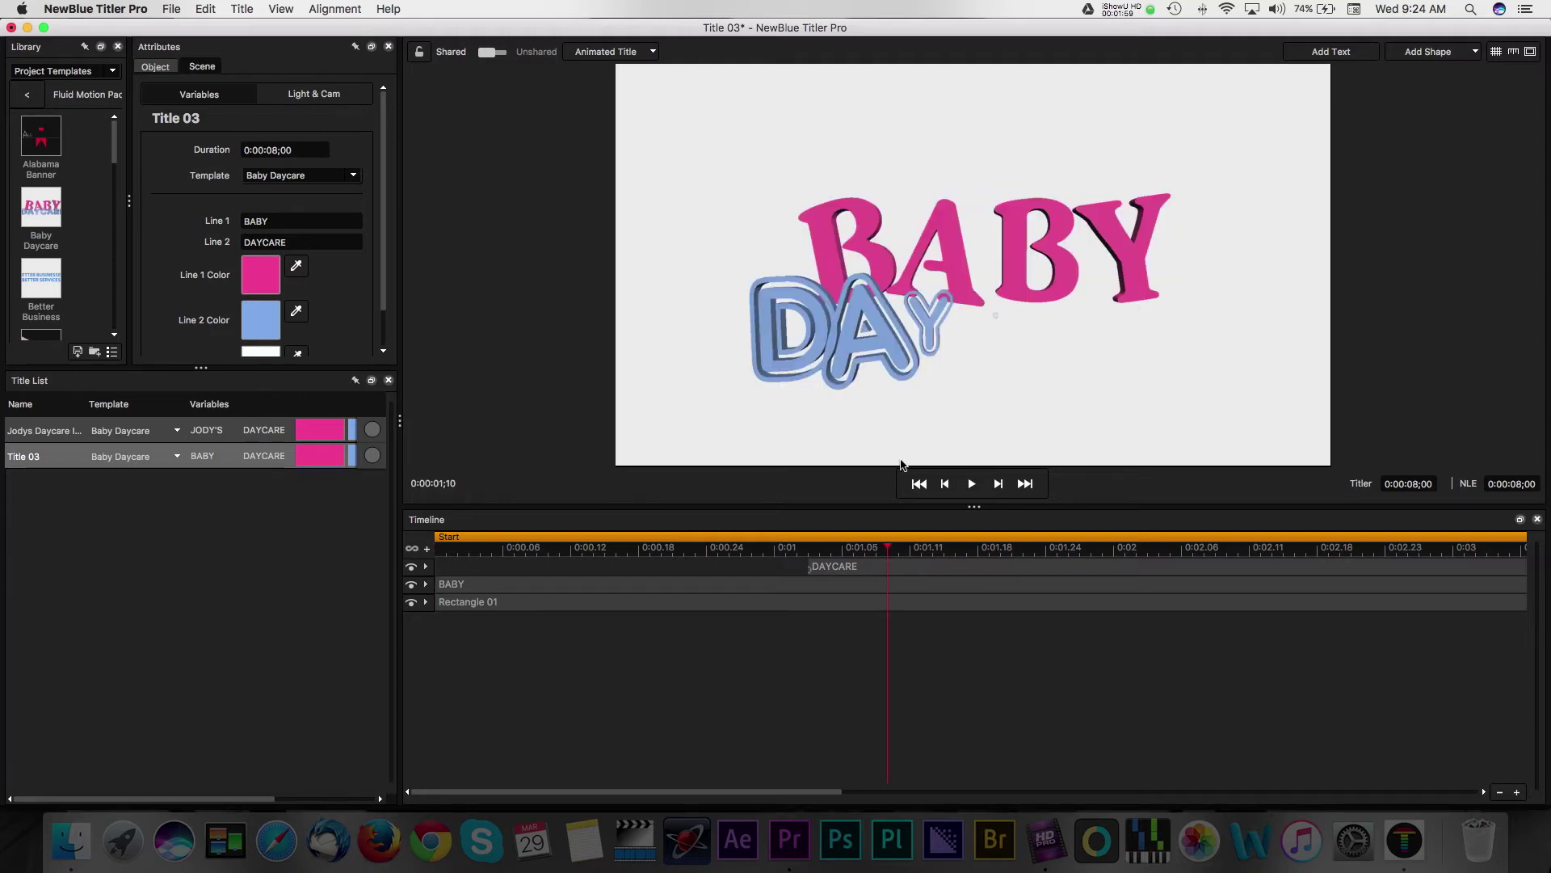
left_click(1029, 208)
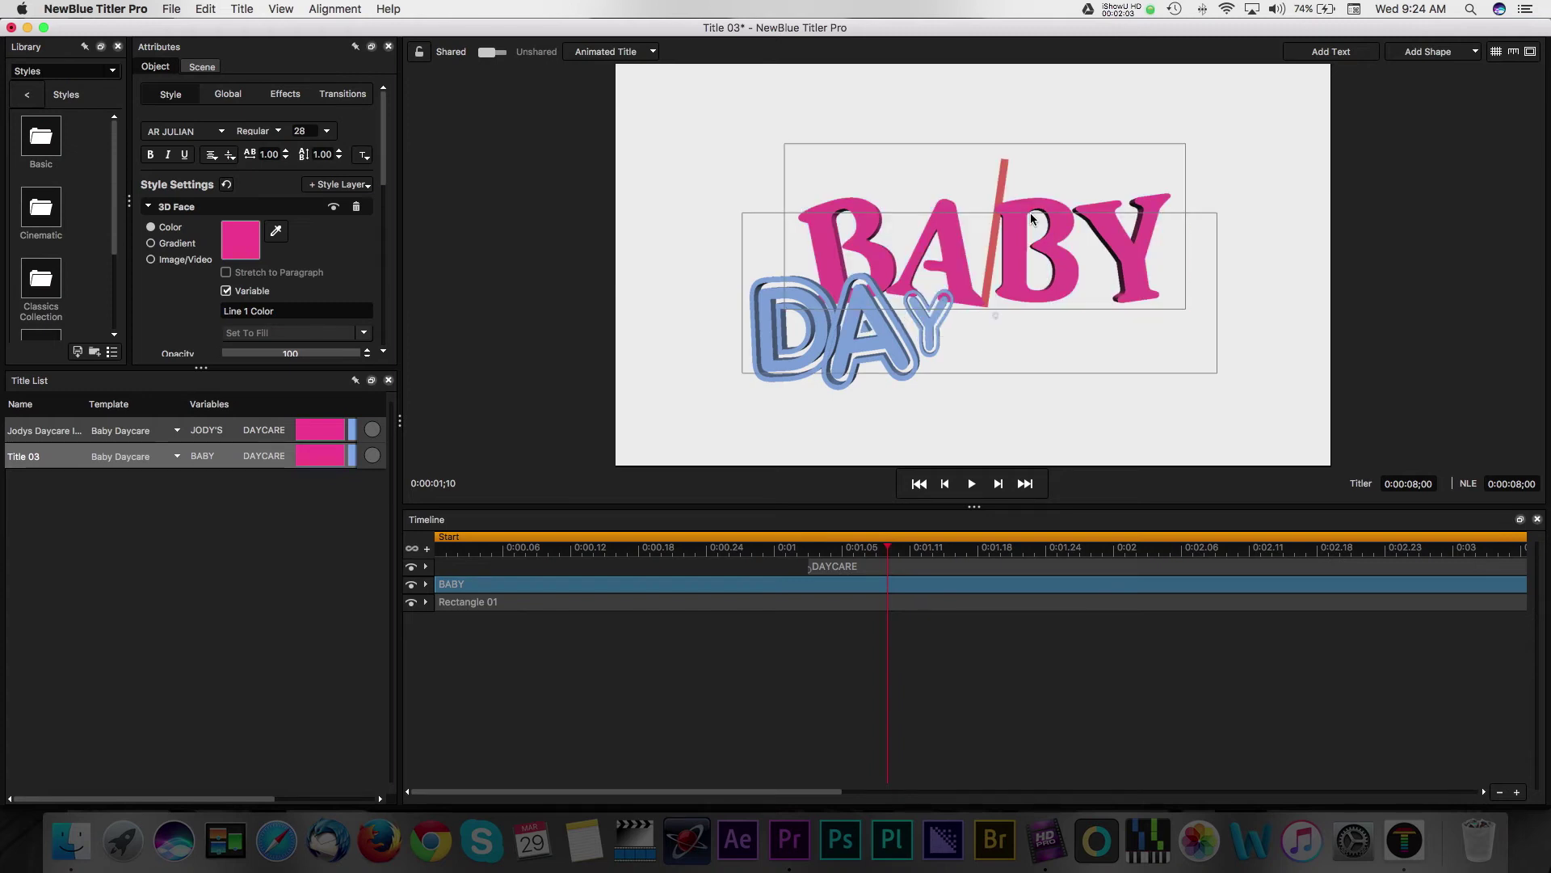
double_click(1031, 218)
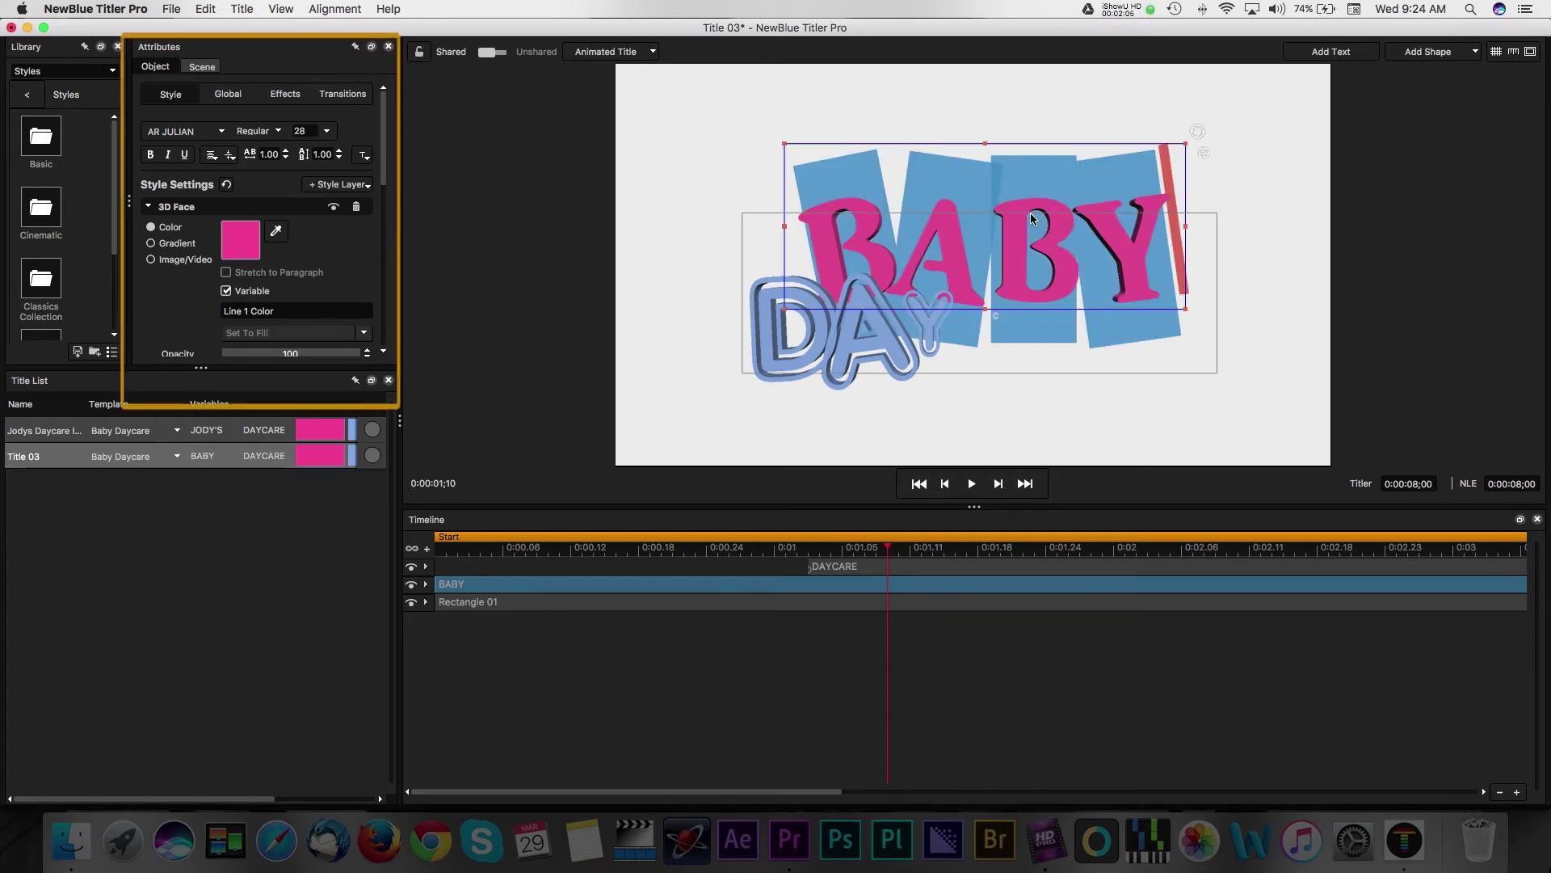
type("JODY'S")
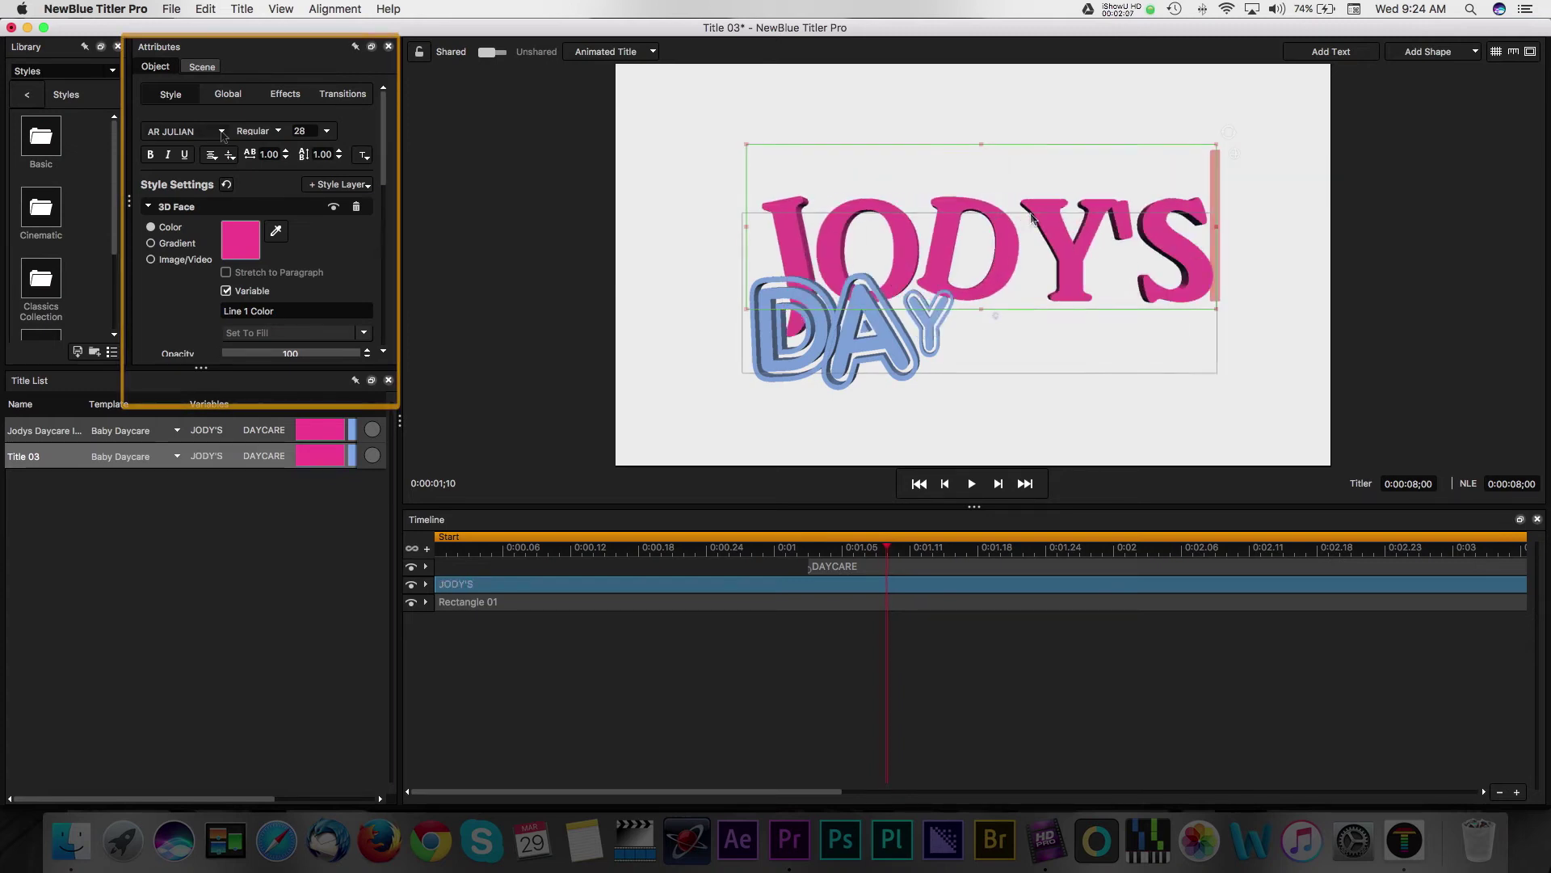
Set the JODY'S line's font to Arial Black.
left_click(222, 131)
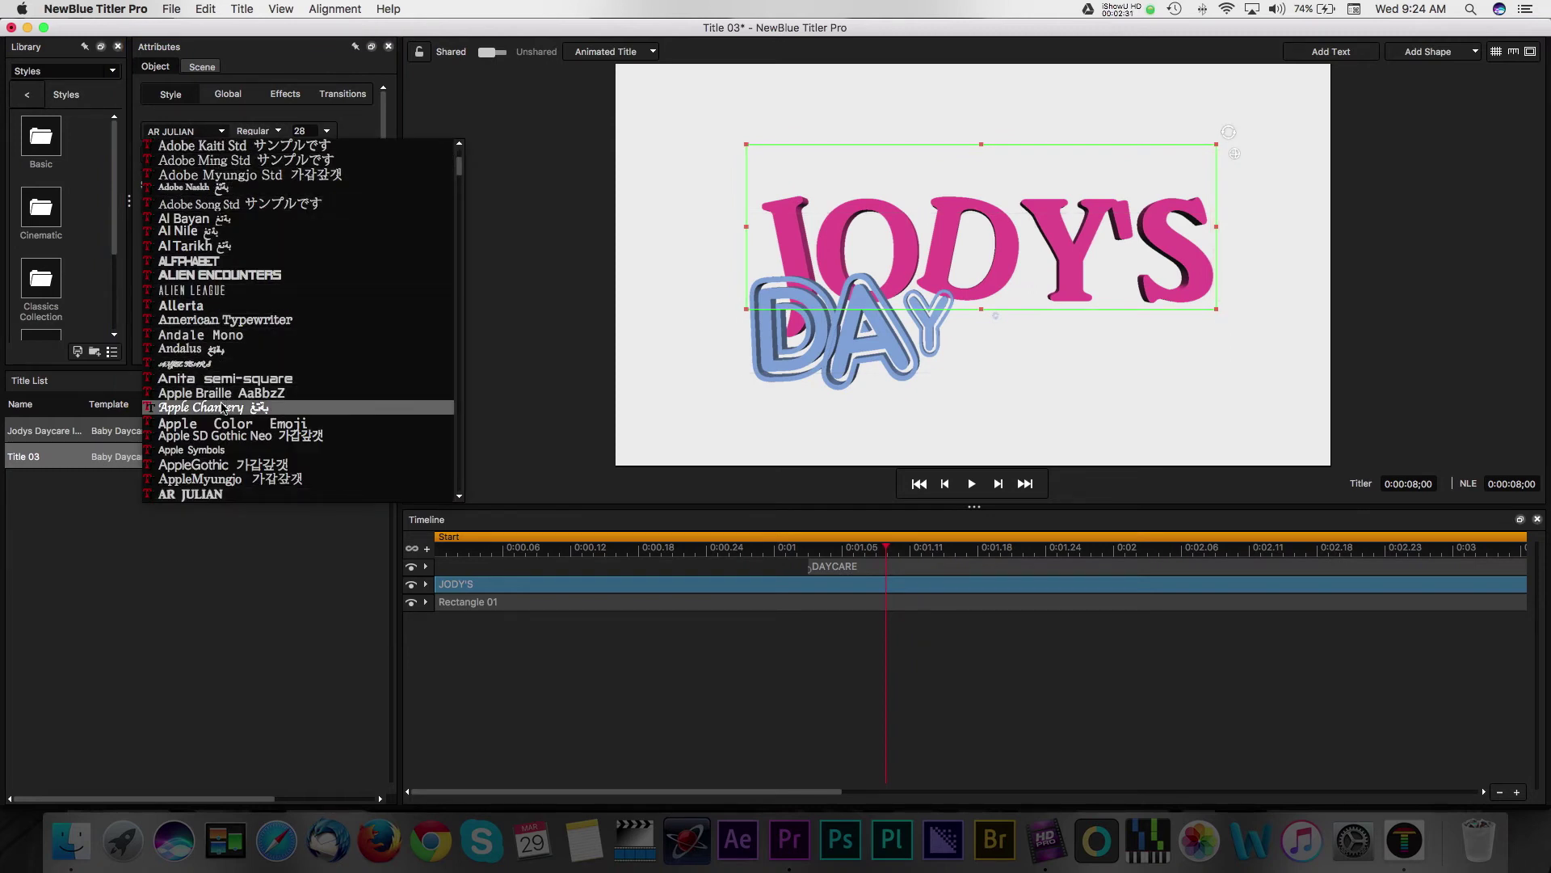
scroll(227, 418, "down", 2)
left_click(227, 436)
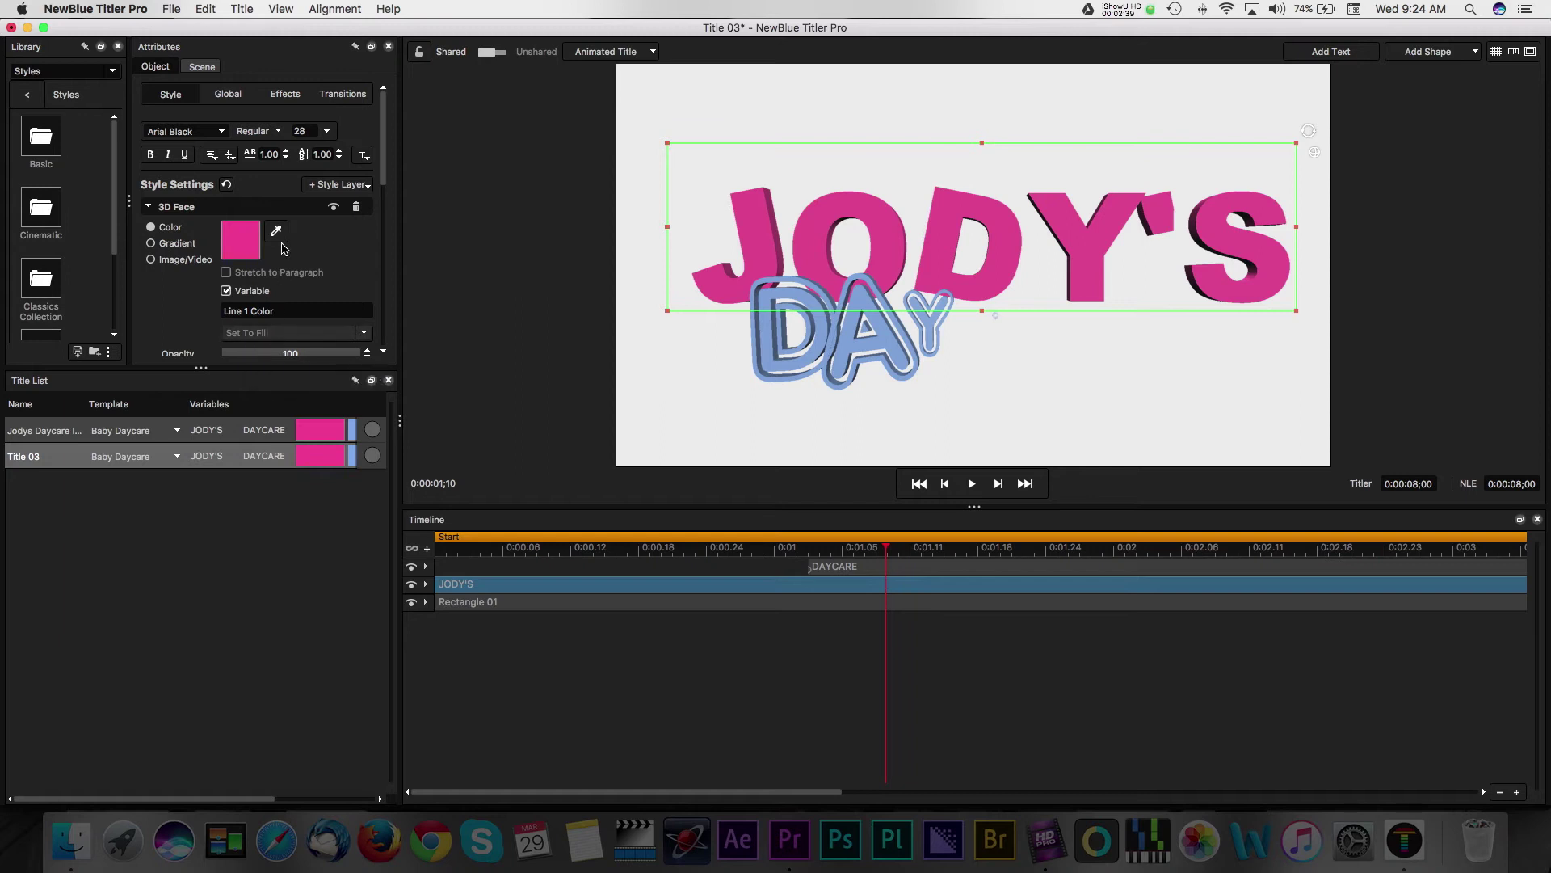
left_click(280, 131)
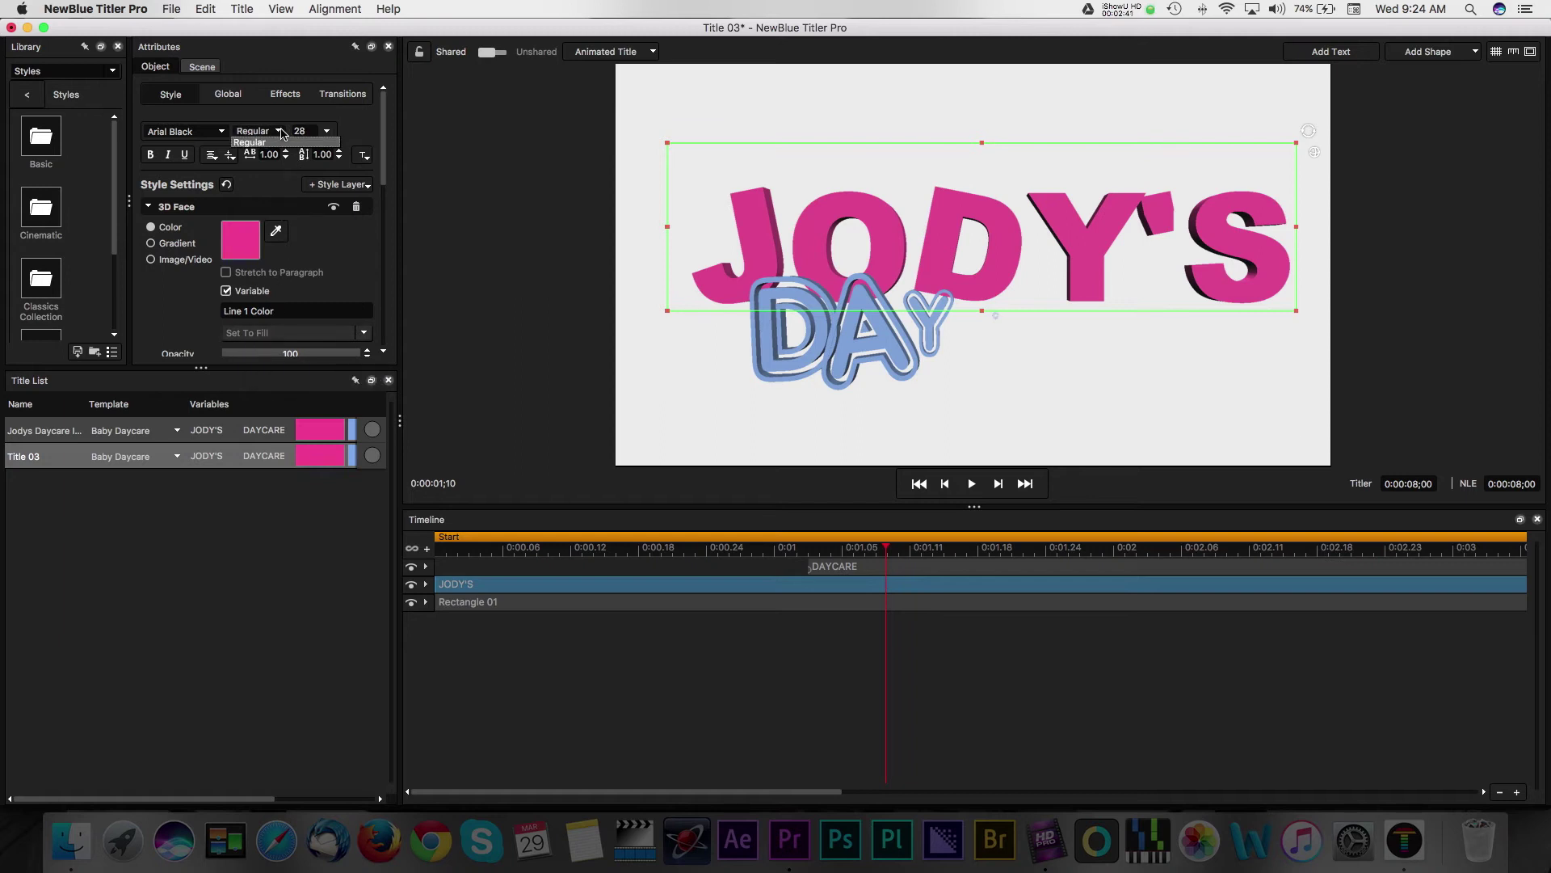
left_click(247, 247)
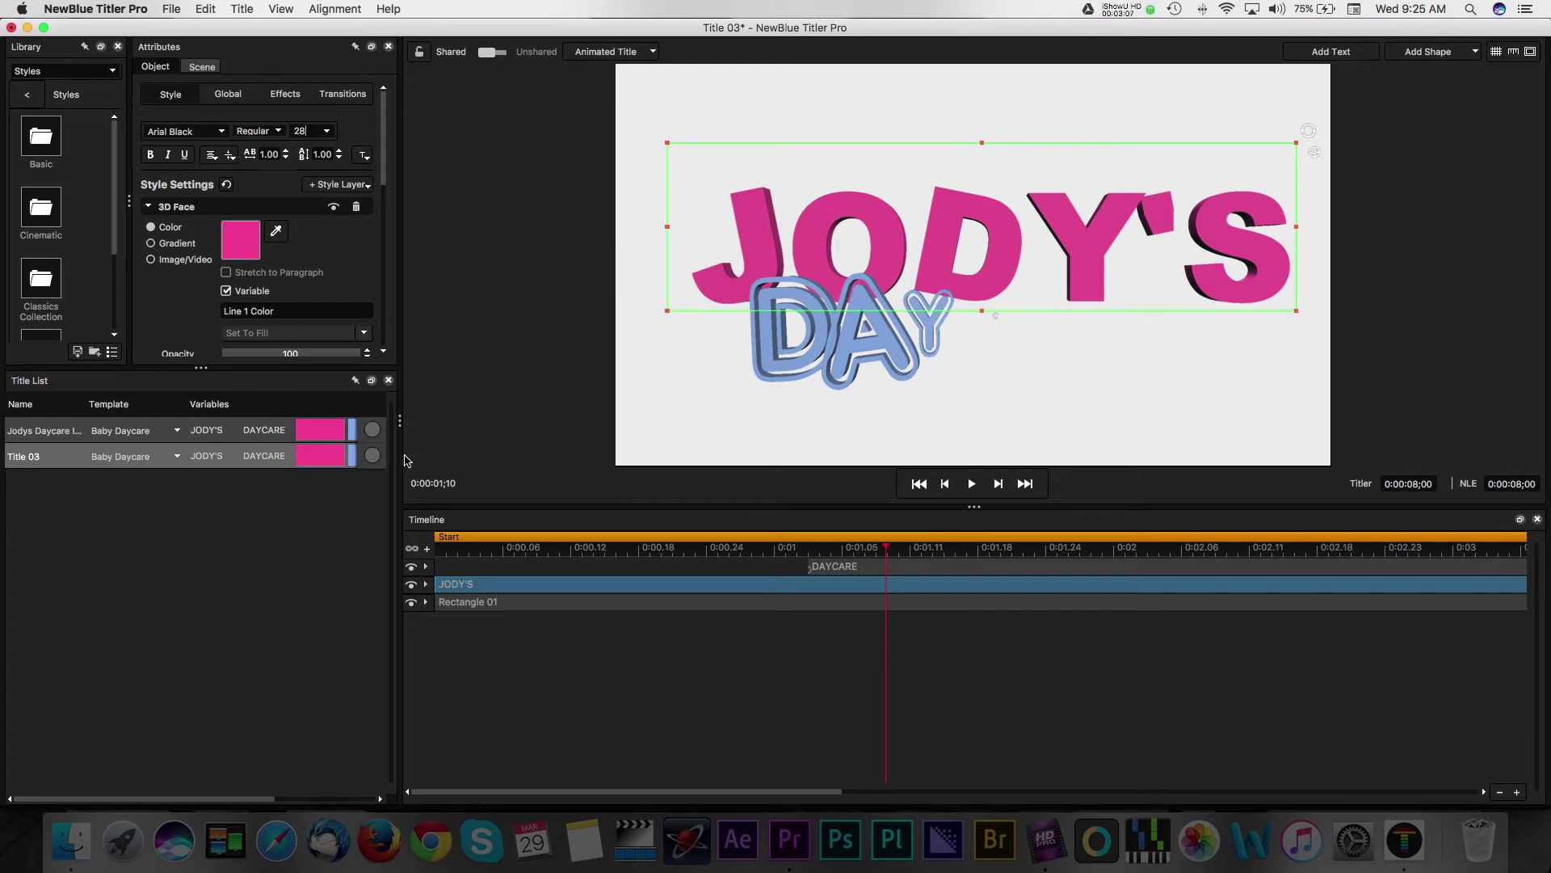
Delete the duplicate Bubble Up transition, give JODY'S the Fall in Line preset, and scrub to preview.
left_click(426, 584)
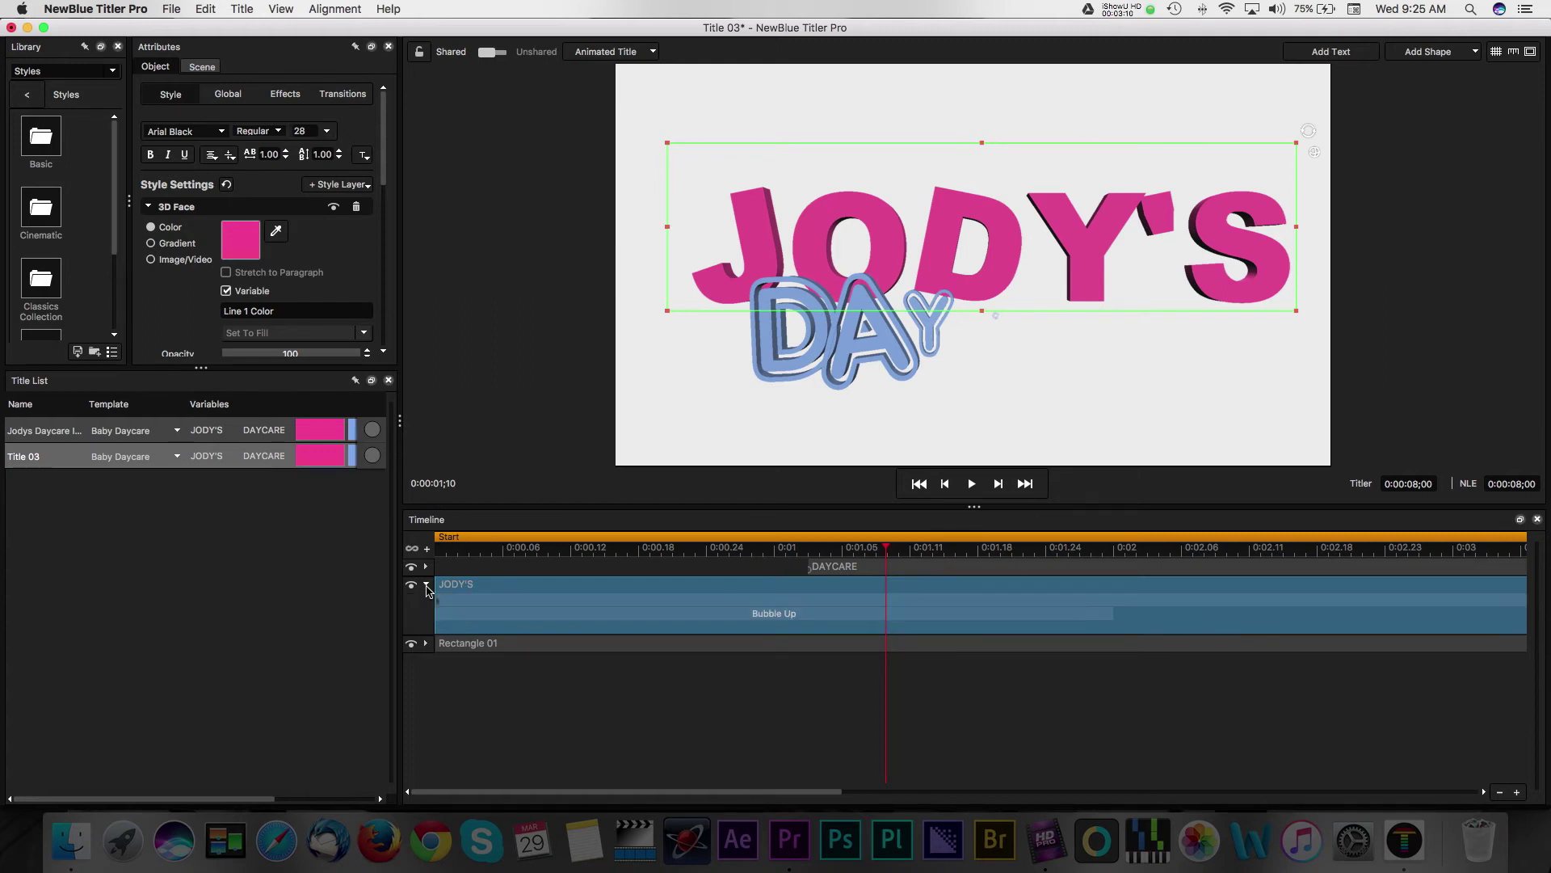
left_click(767, 616)
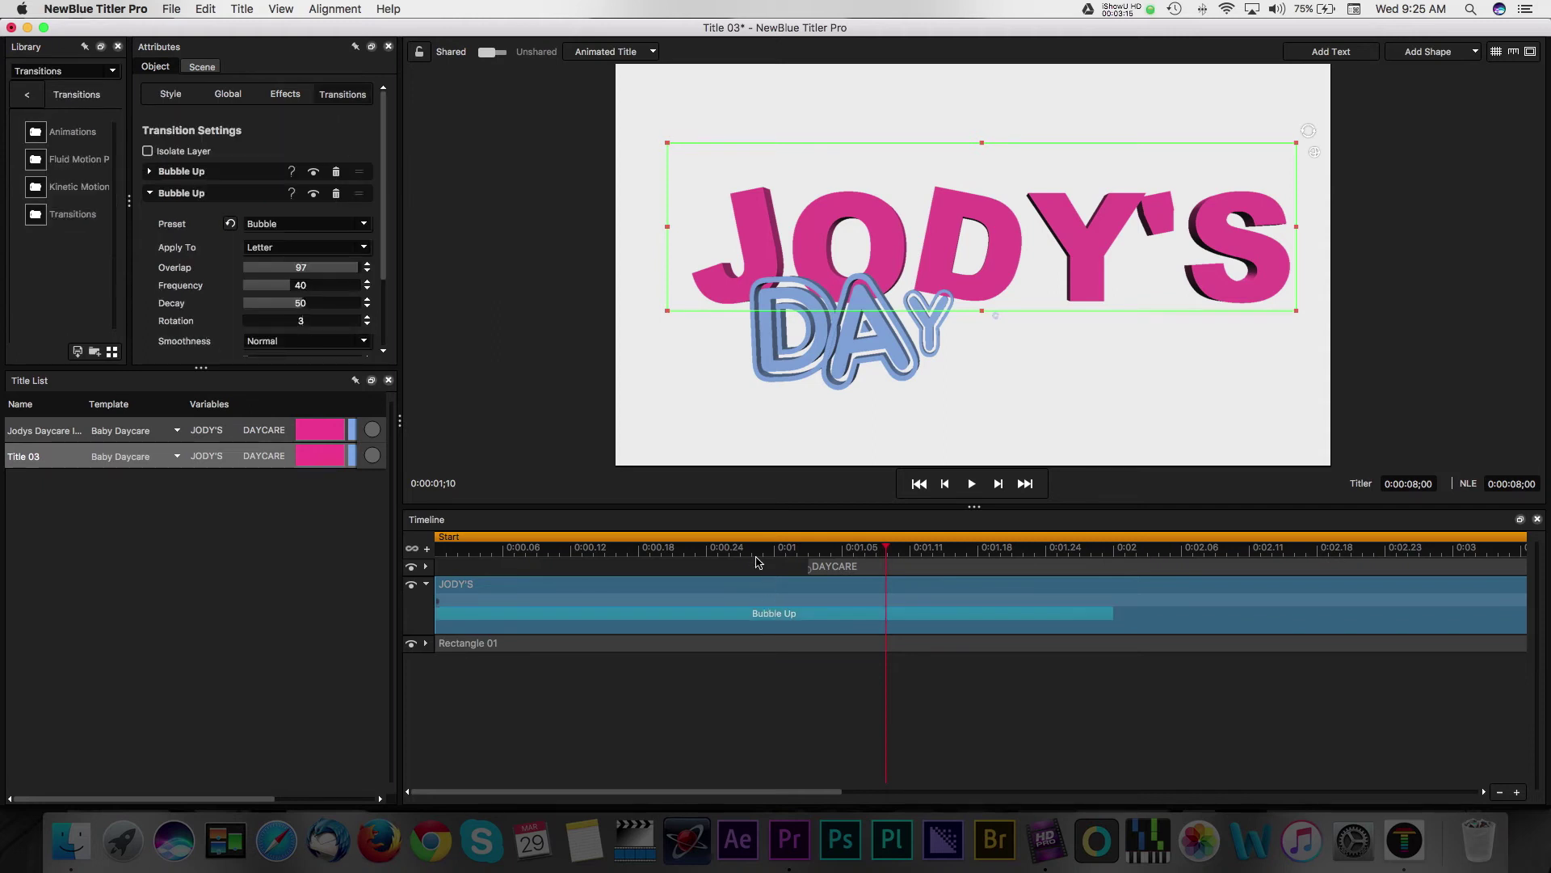
left_click(714, 548)
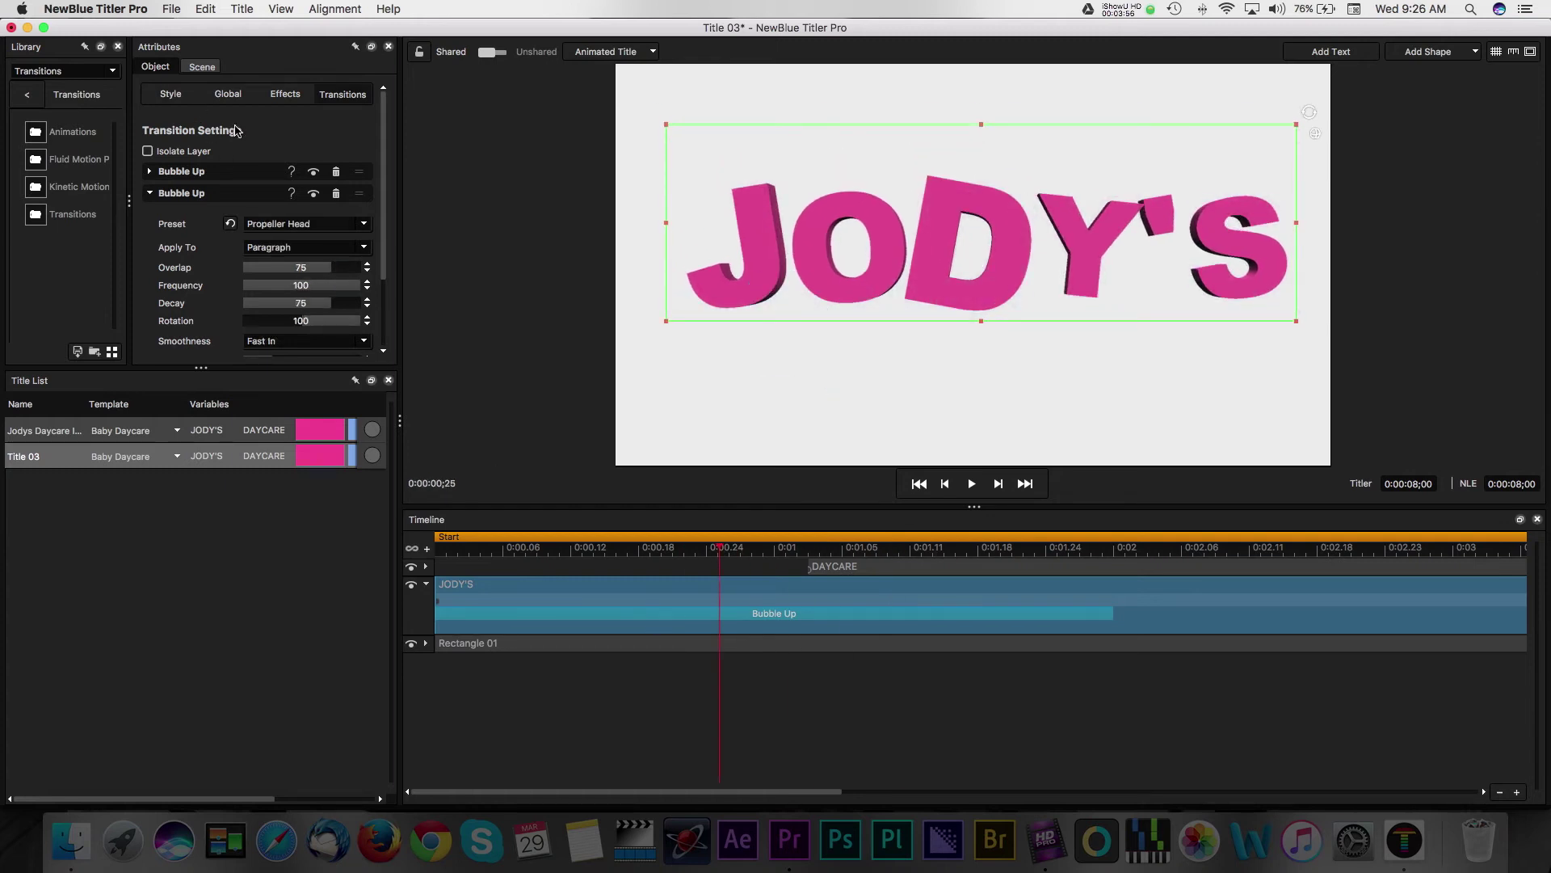
left_click(257, 176)
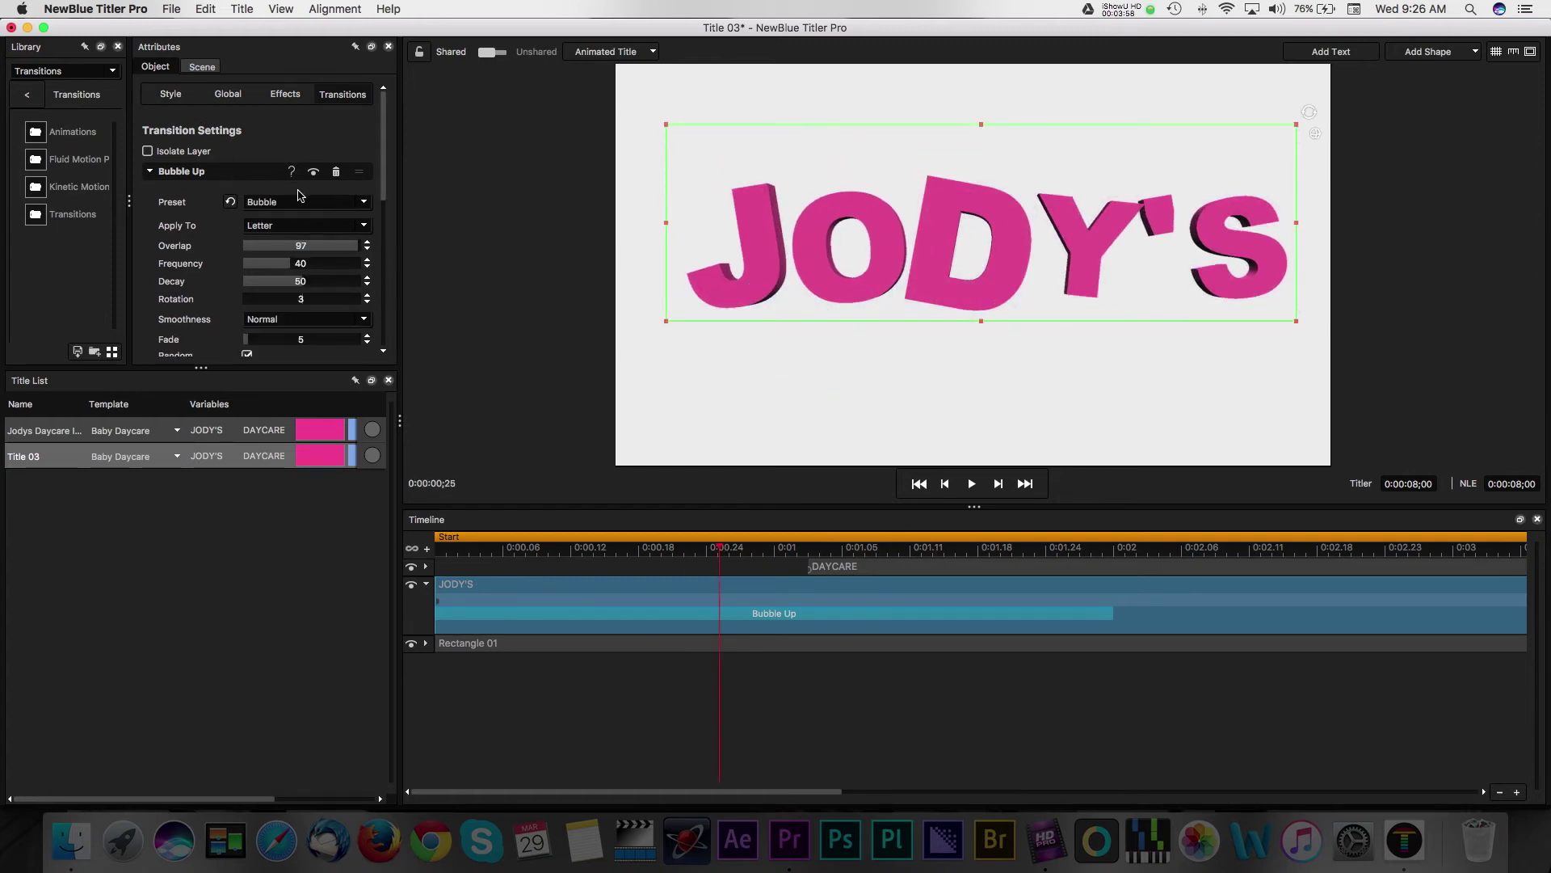
left_click(364, 203)
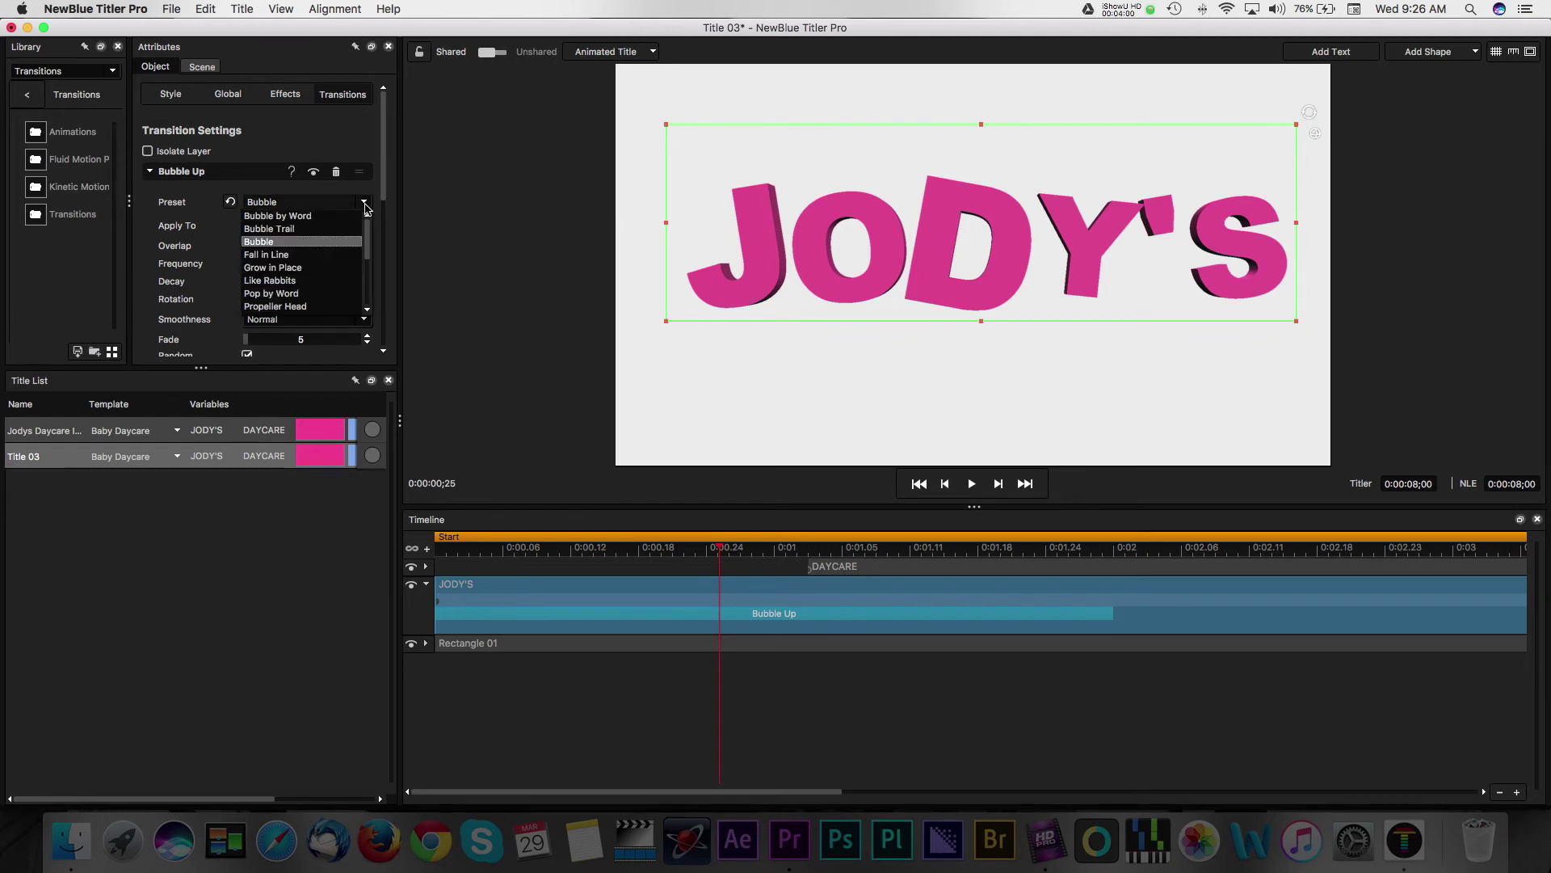
left_click(294, 255)
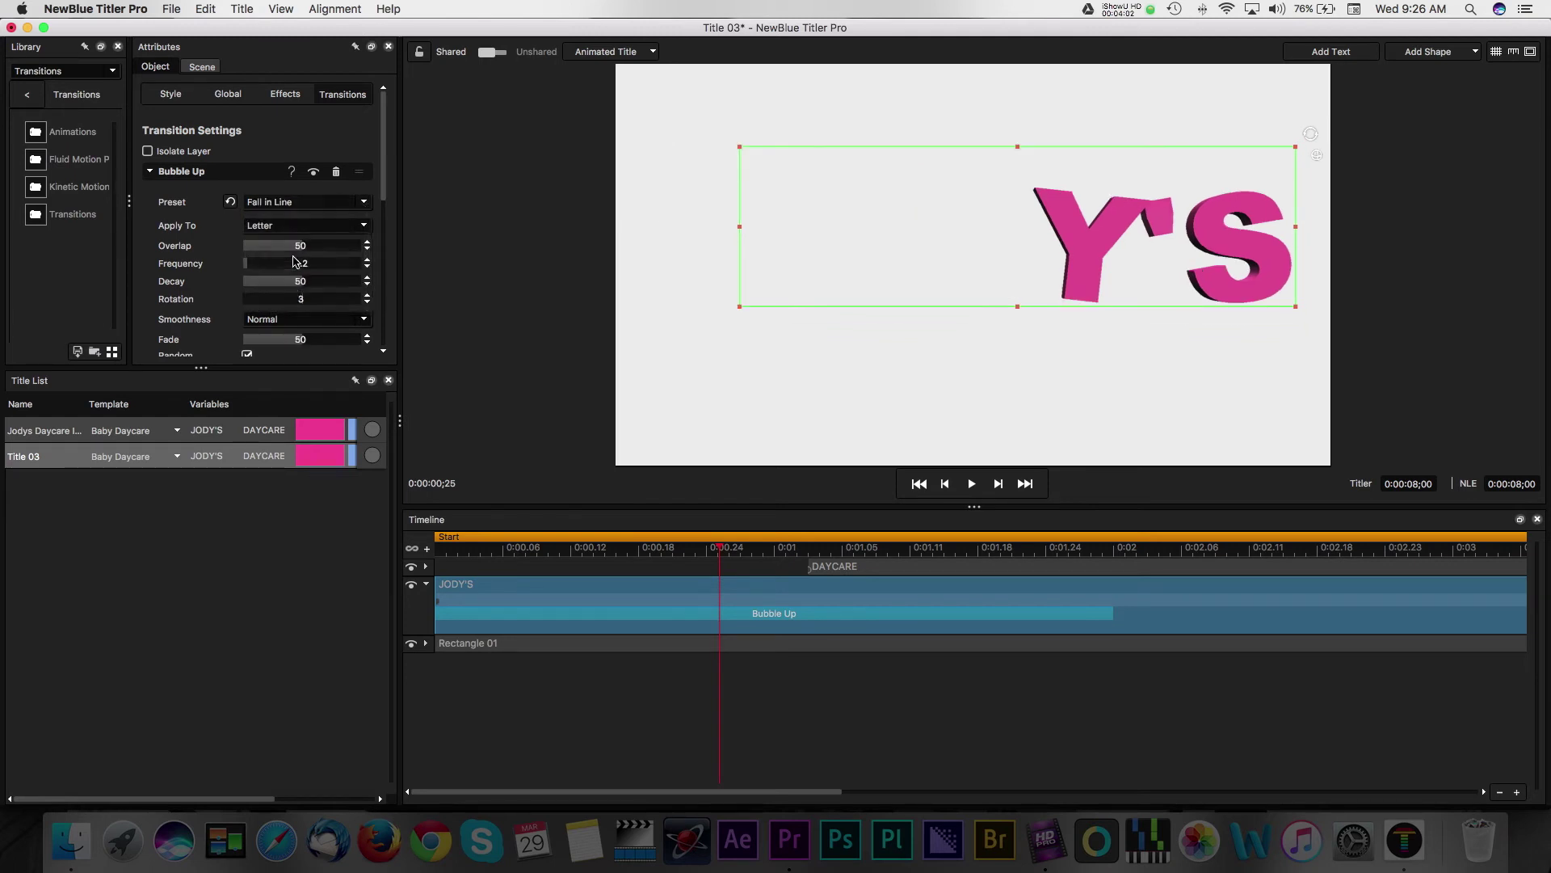
left_click_drag(443, 552, 1133, 555)
Show DAYCARE's Style face colour picker and 3D Controls, then play the title from the start.
left_click(860, 567)
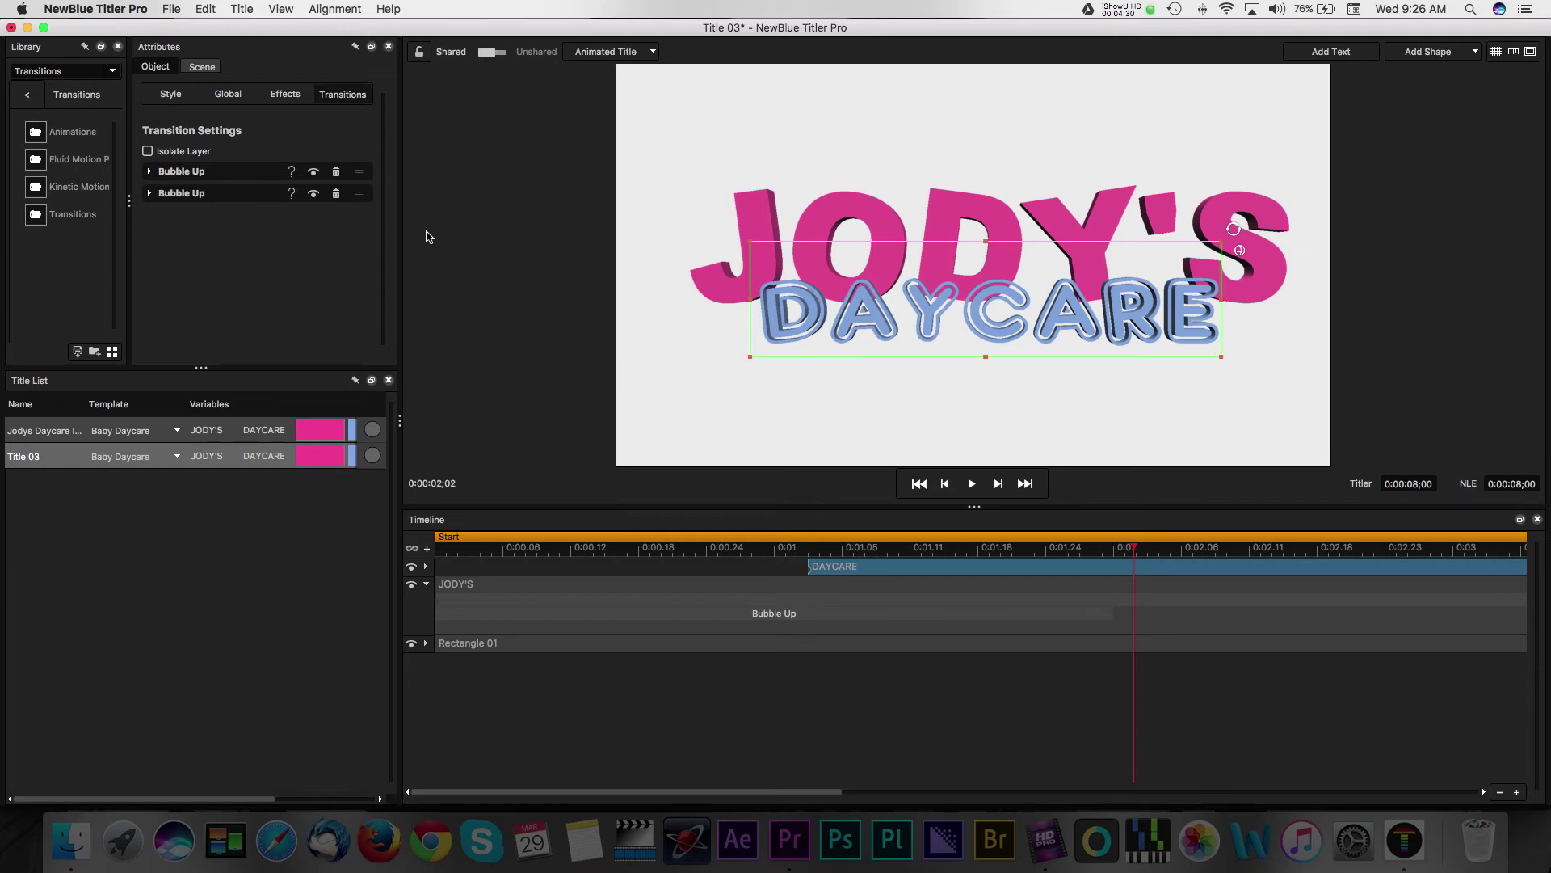
left_click(172, 95)
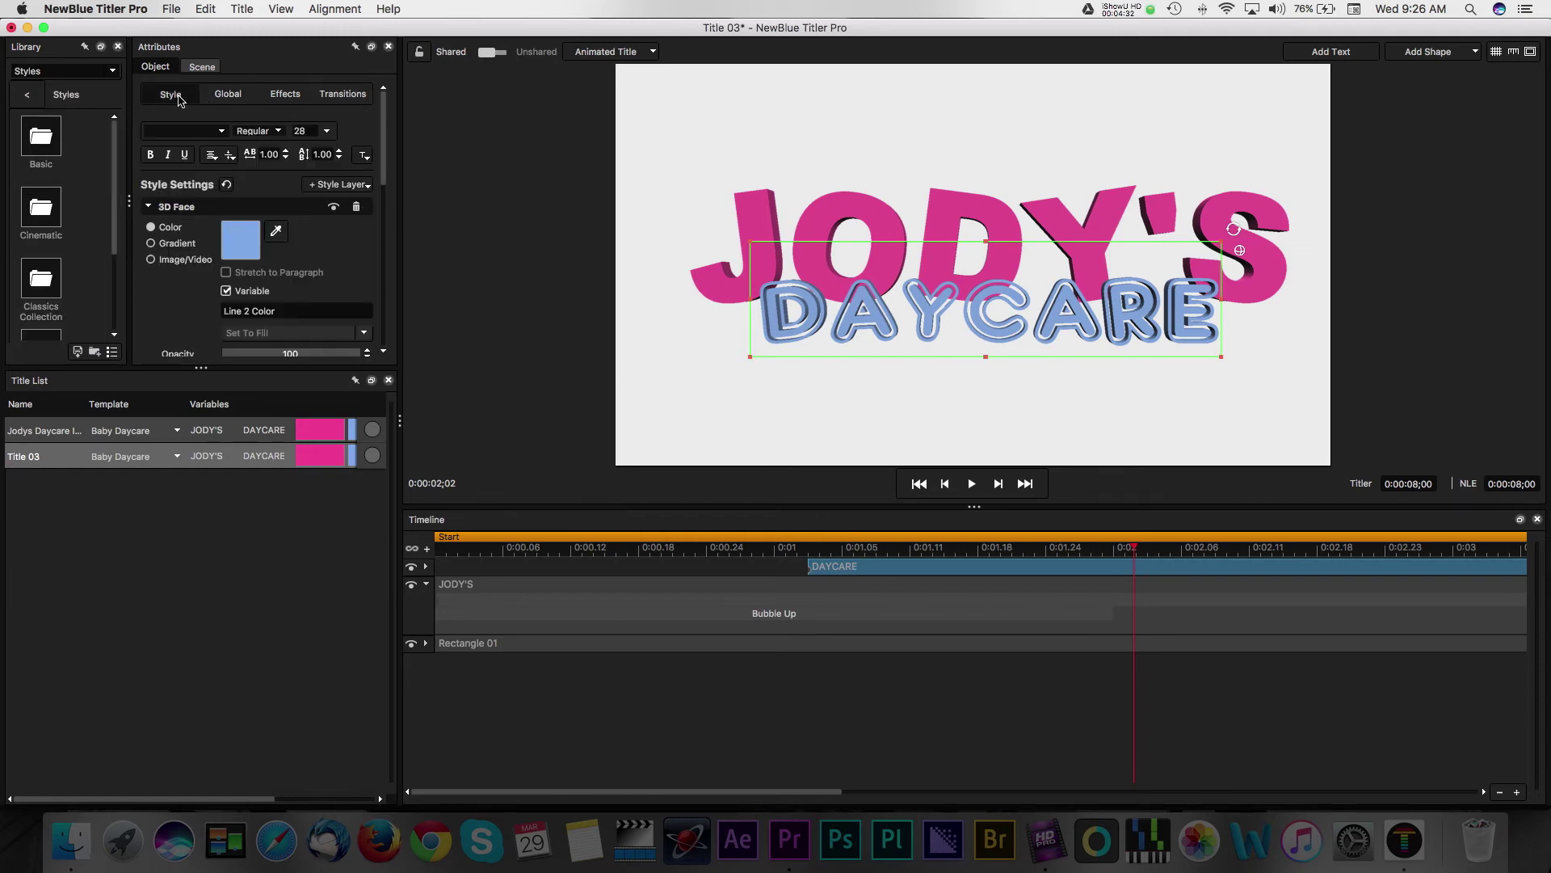
left_click(242, 239)
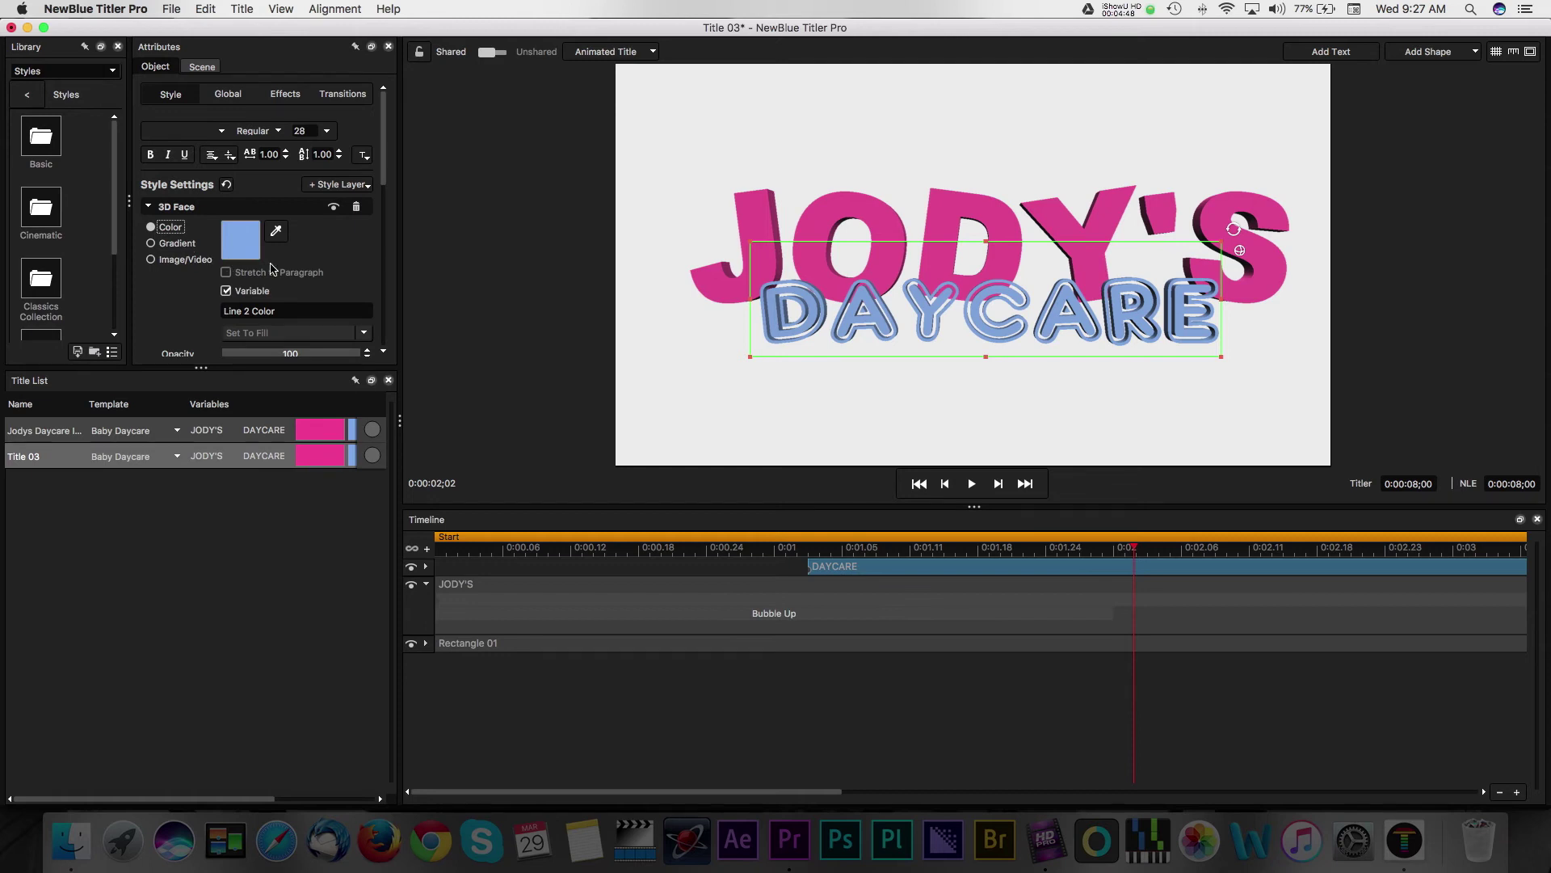
left_click_drag(384, 188, 377, 245)
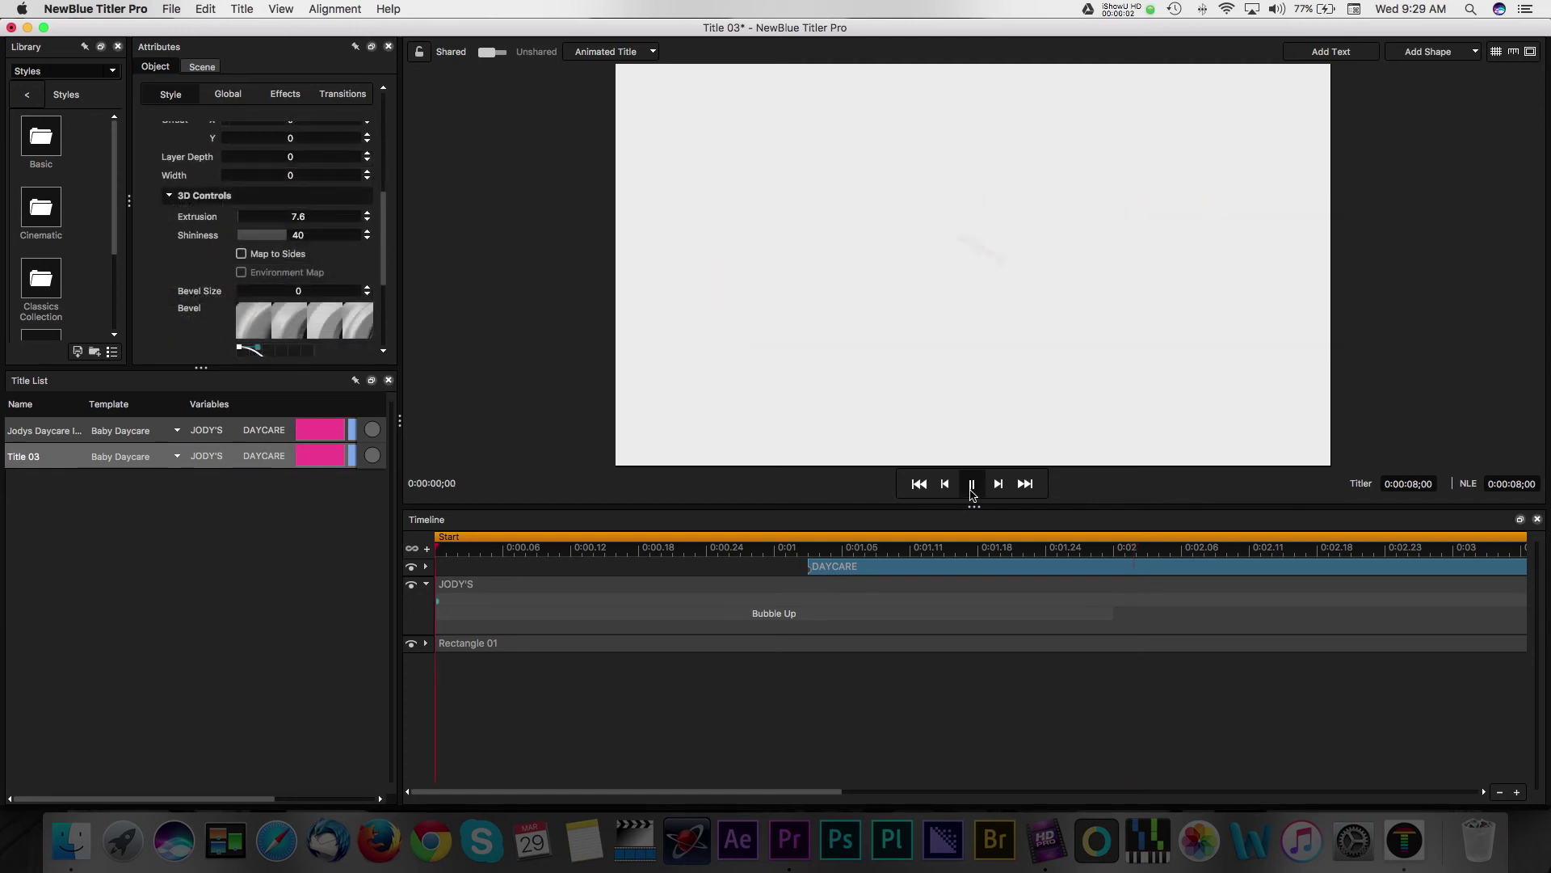
left_click(972, 484)
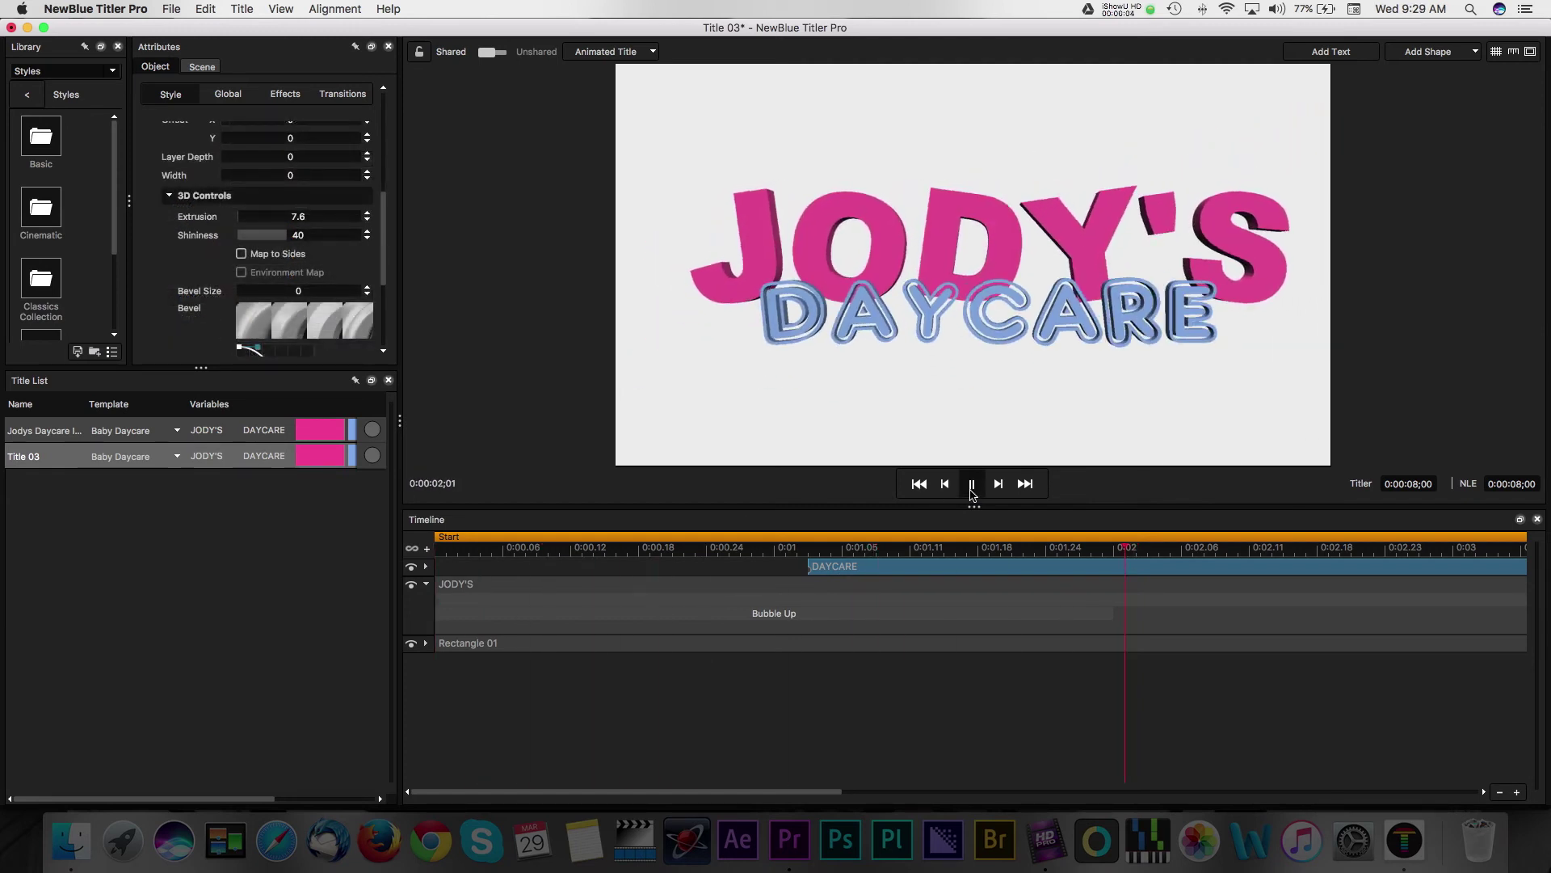
Stop playback and save the title as JODYS DAYCARE INTRO with Save As.
left_click(972, 483)
left_click(171, 9)
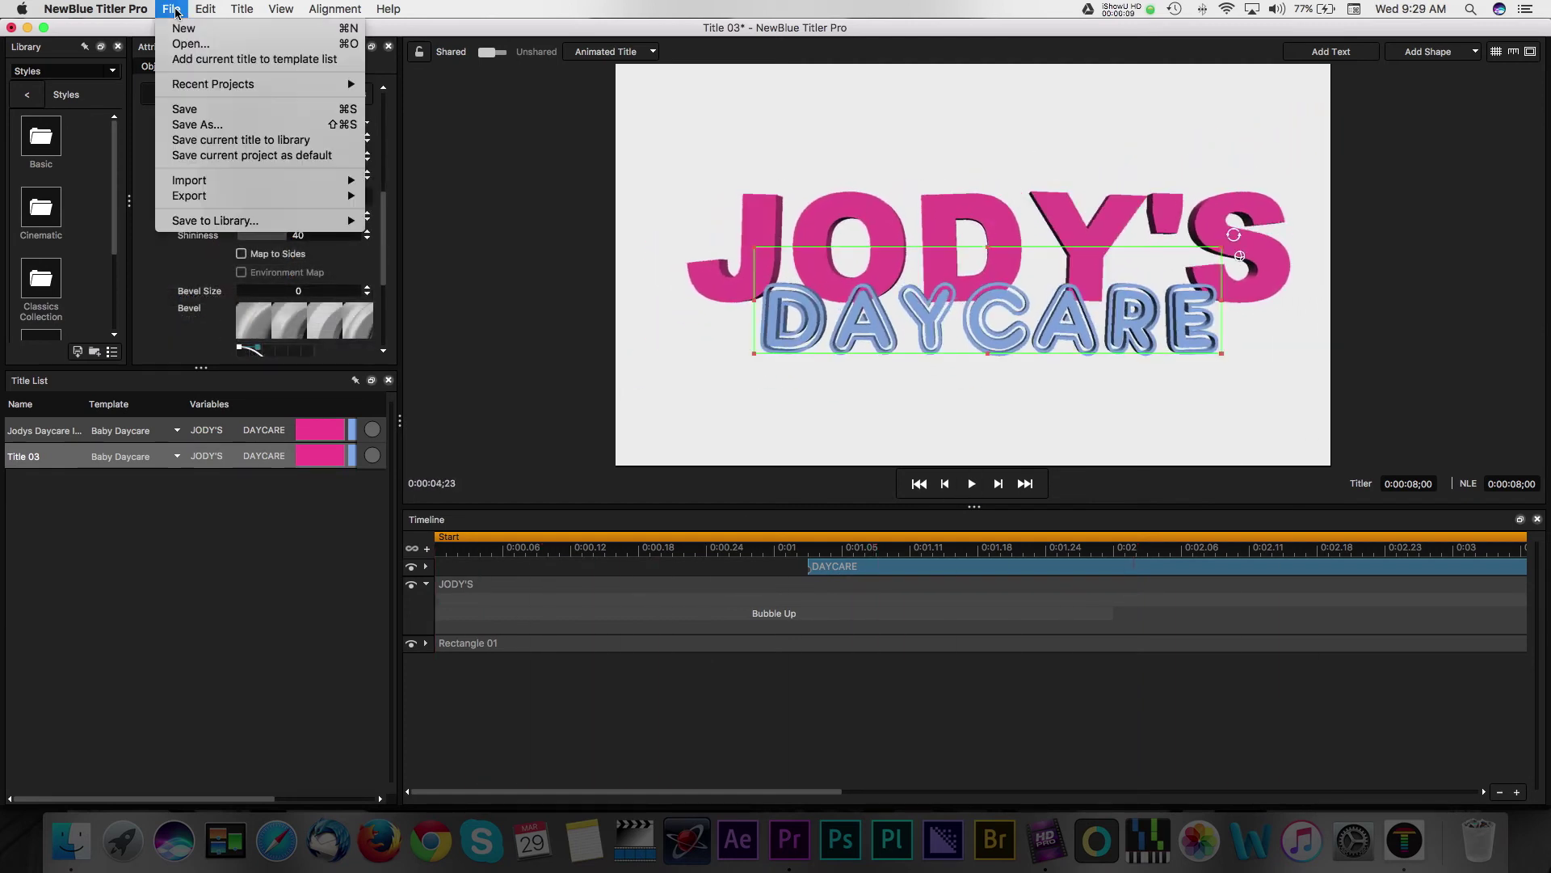
left_click(185, 125)
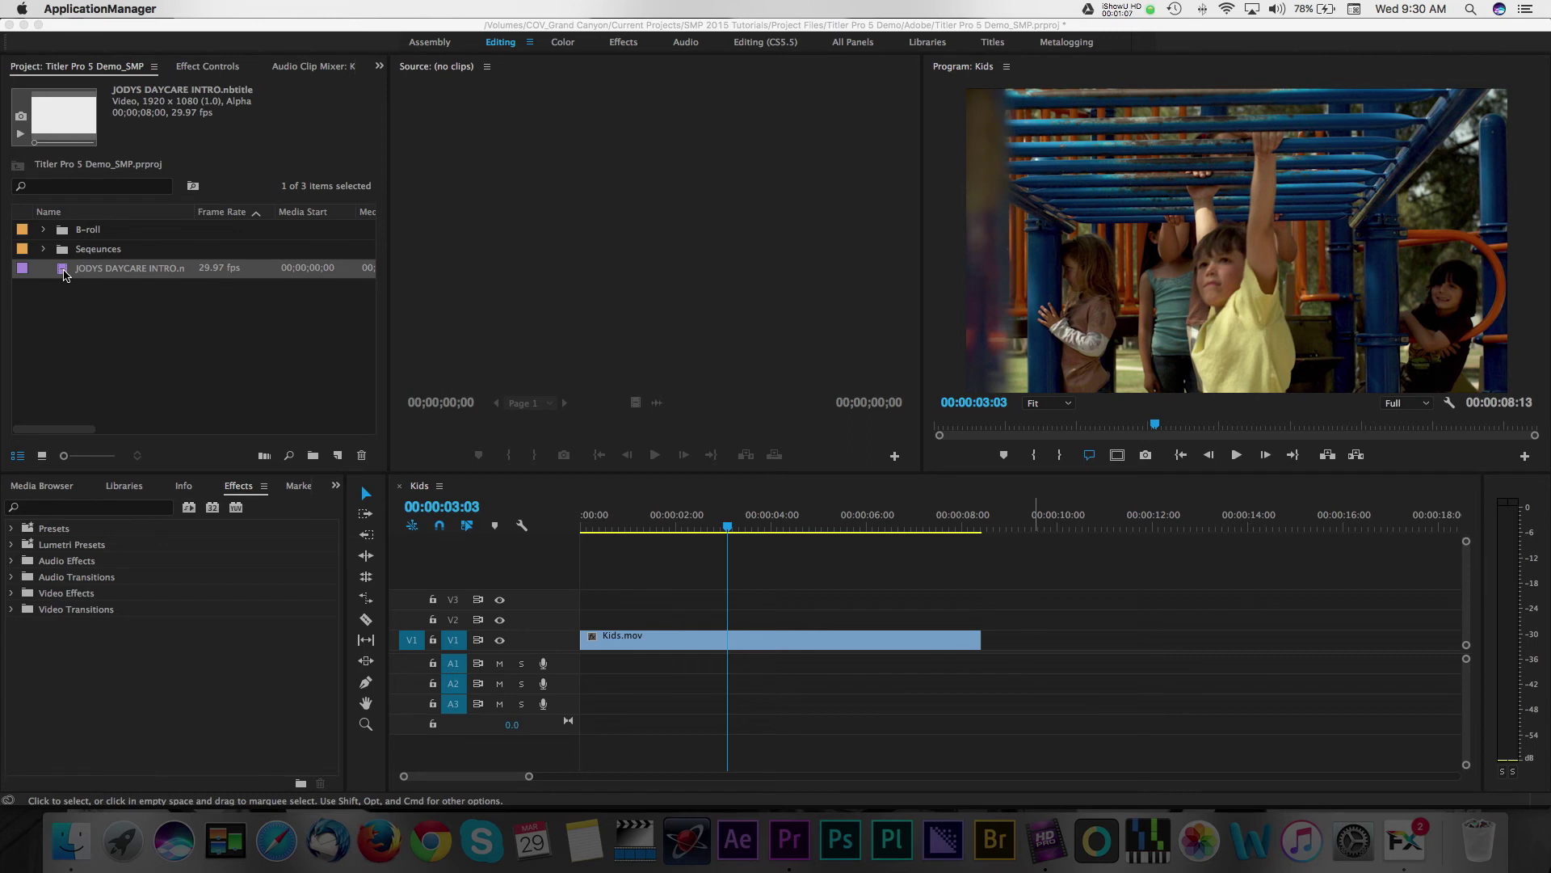
Put JODYS DAYCARE INTRO.nbtitle on V2 above Kids.mov, preview it, and reopen it in Titler.
left_click(63, 274)
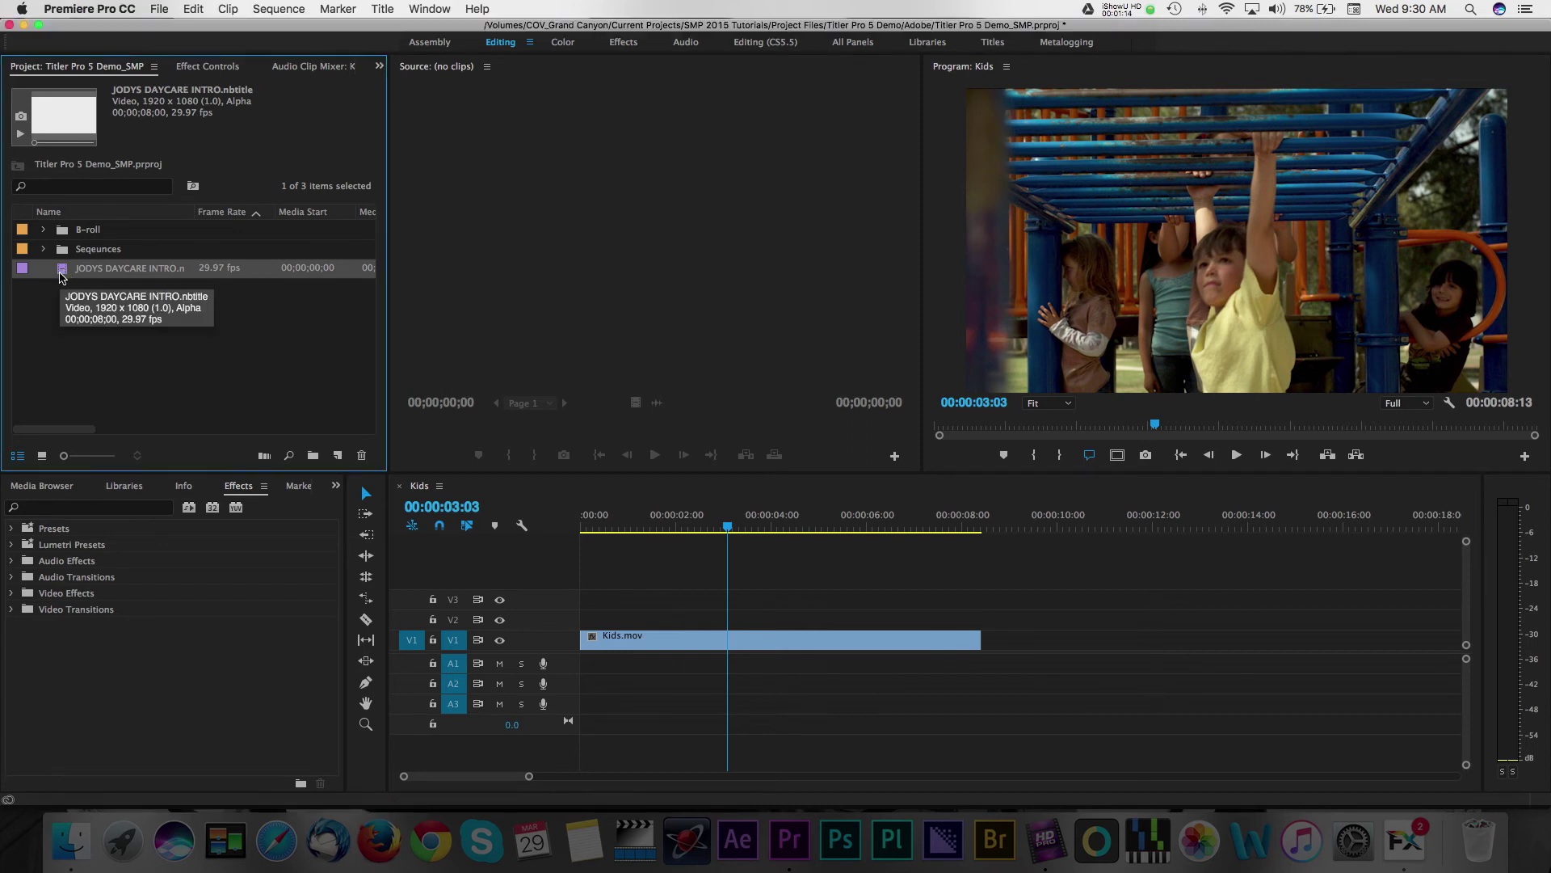
left_click_drag(62, 276, 727, 632)
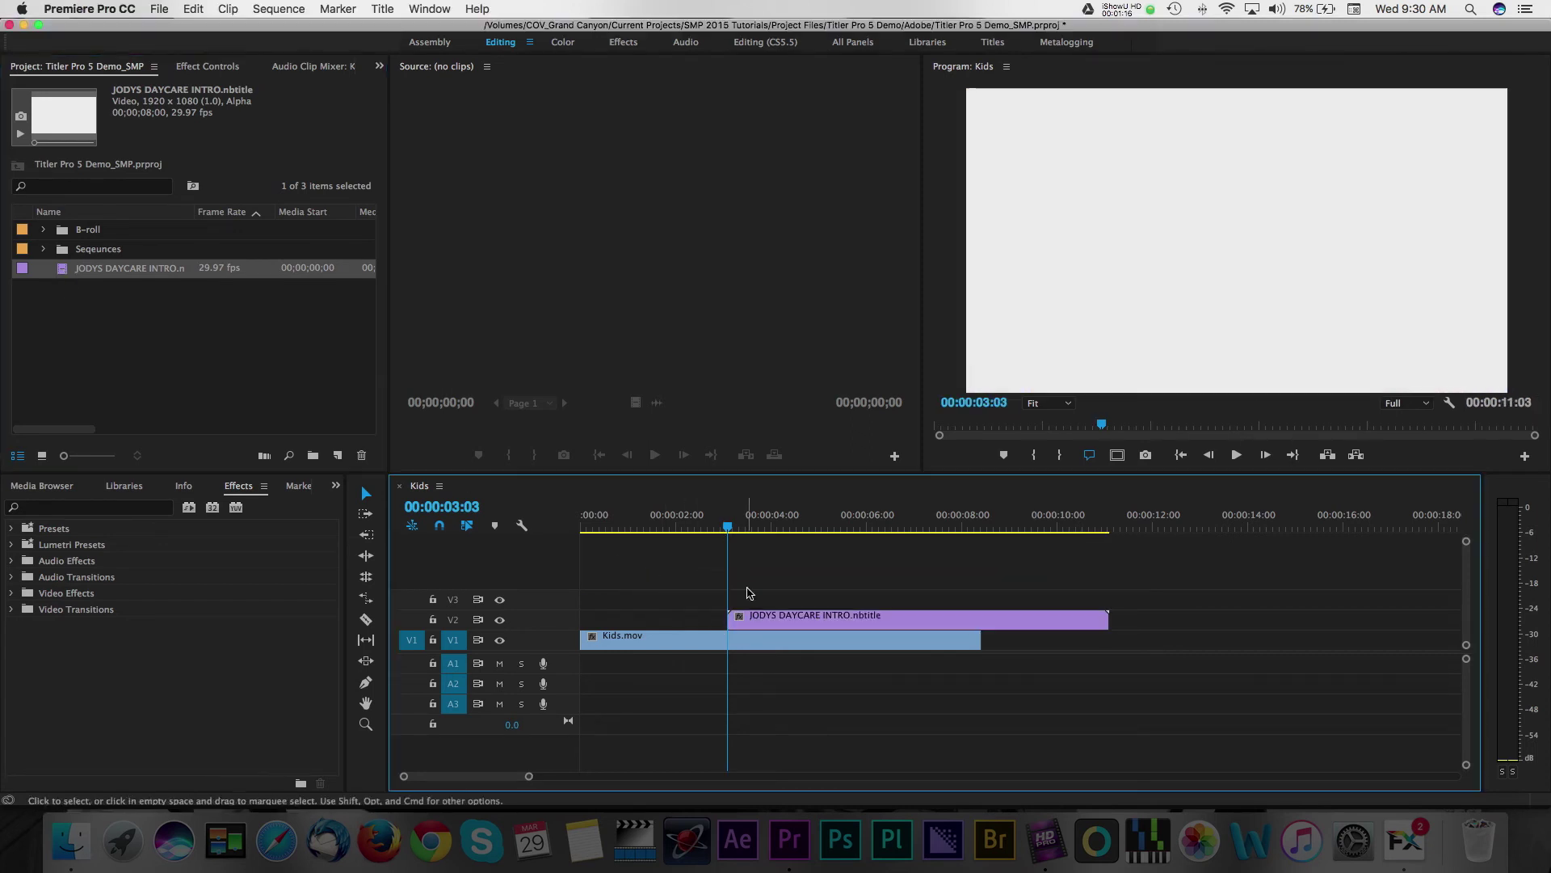
left_click_drag(729, 531, 679, 540)
key("space")
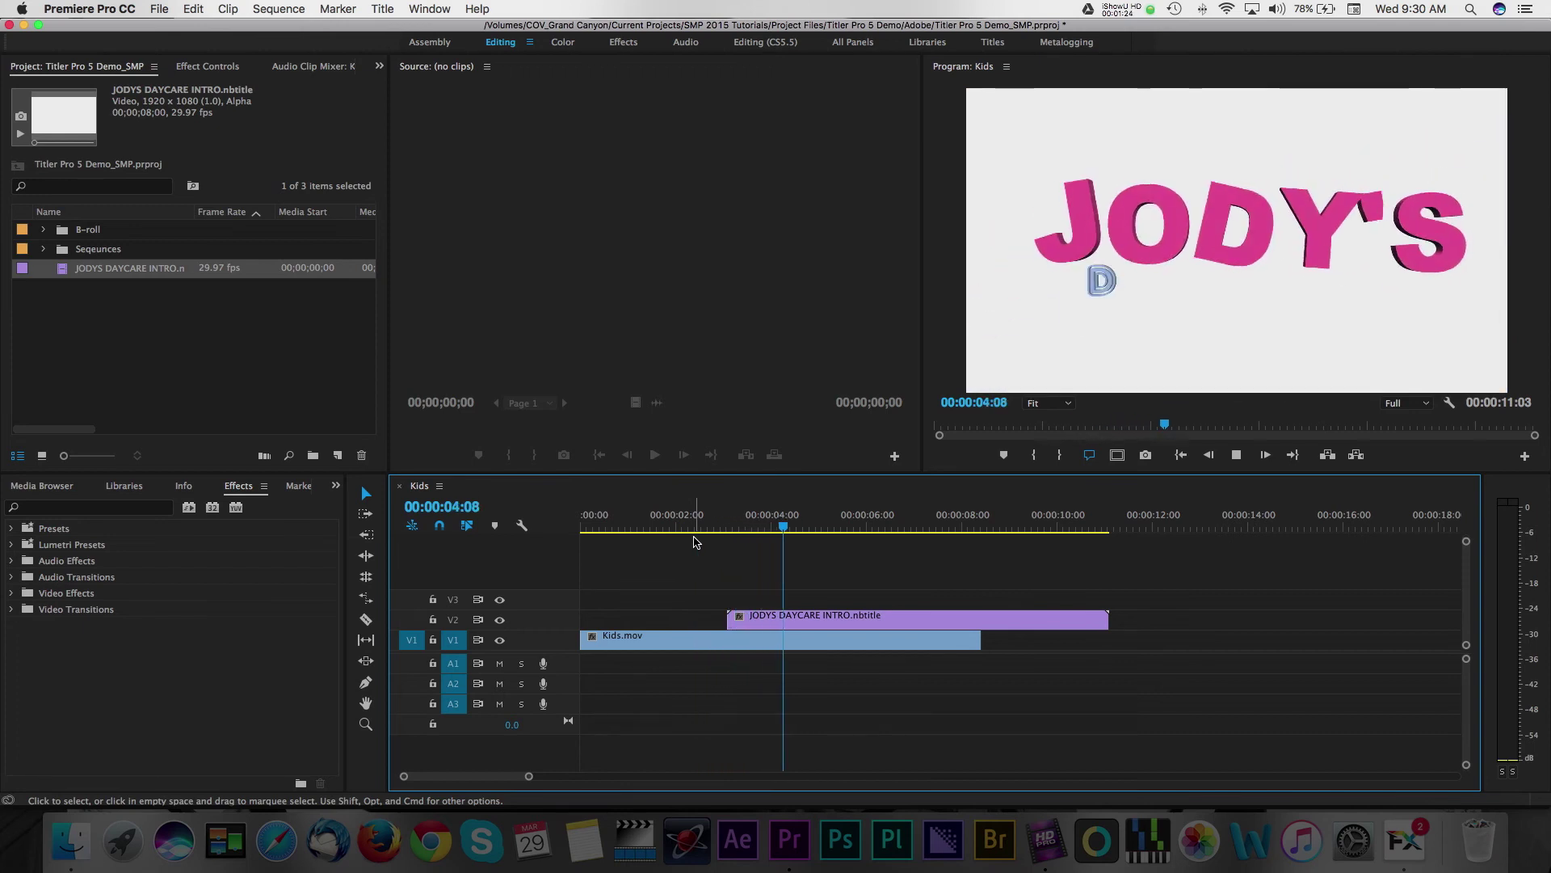
double_click(790, 620)
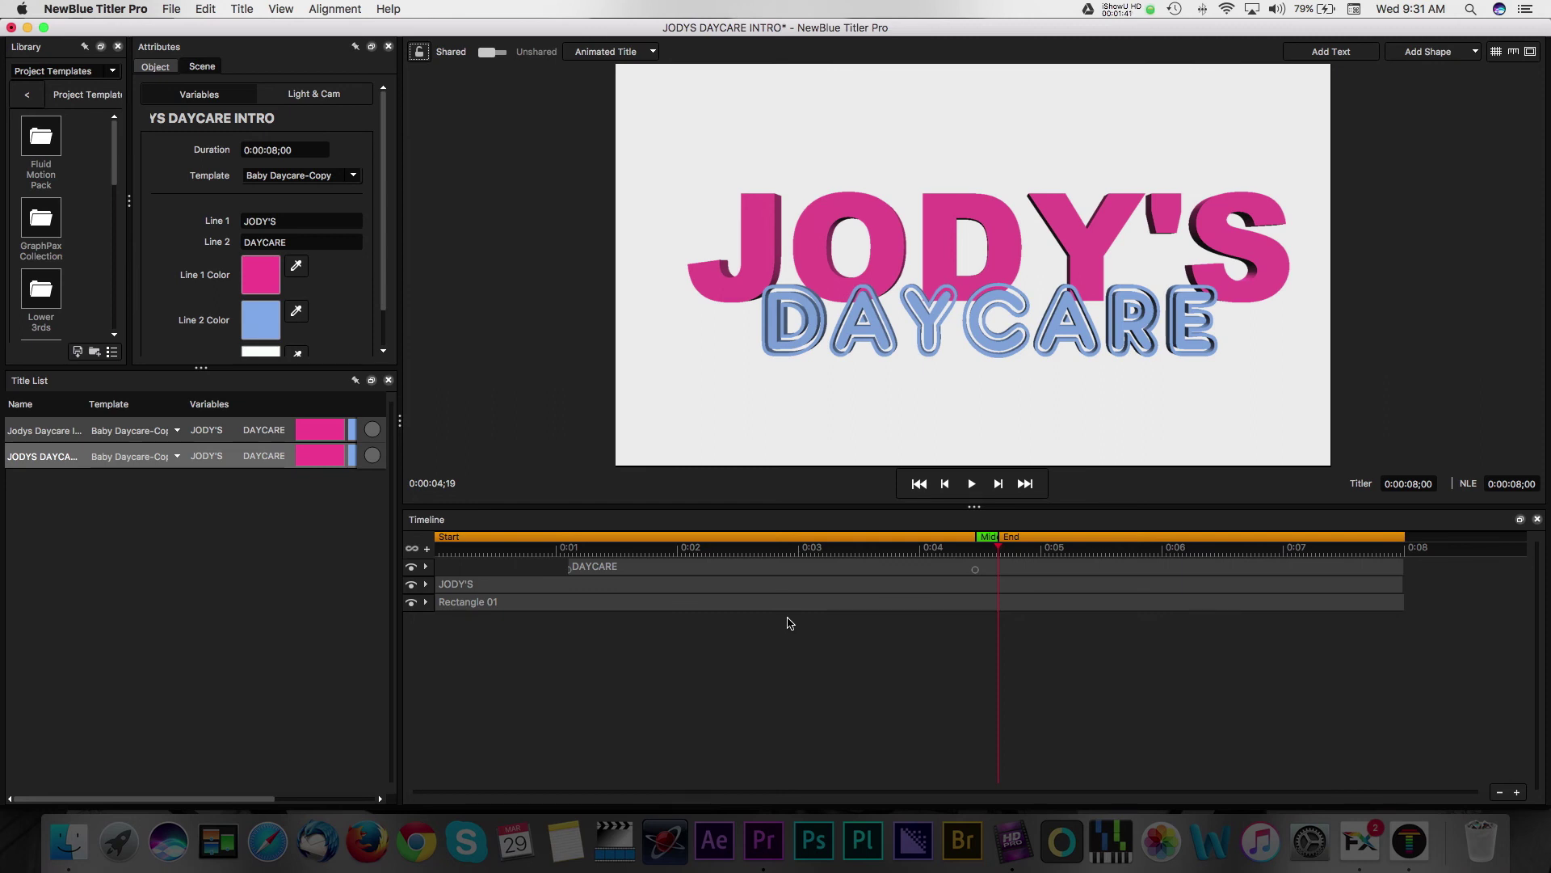
Set the Rectangle 01 background's face opacity to 25 and rewind the preview.
left_click(607, 604)
scroll(380, 161, "up", 5)
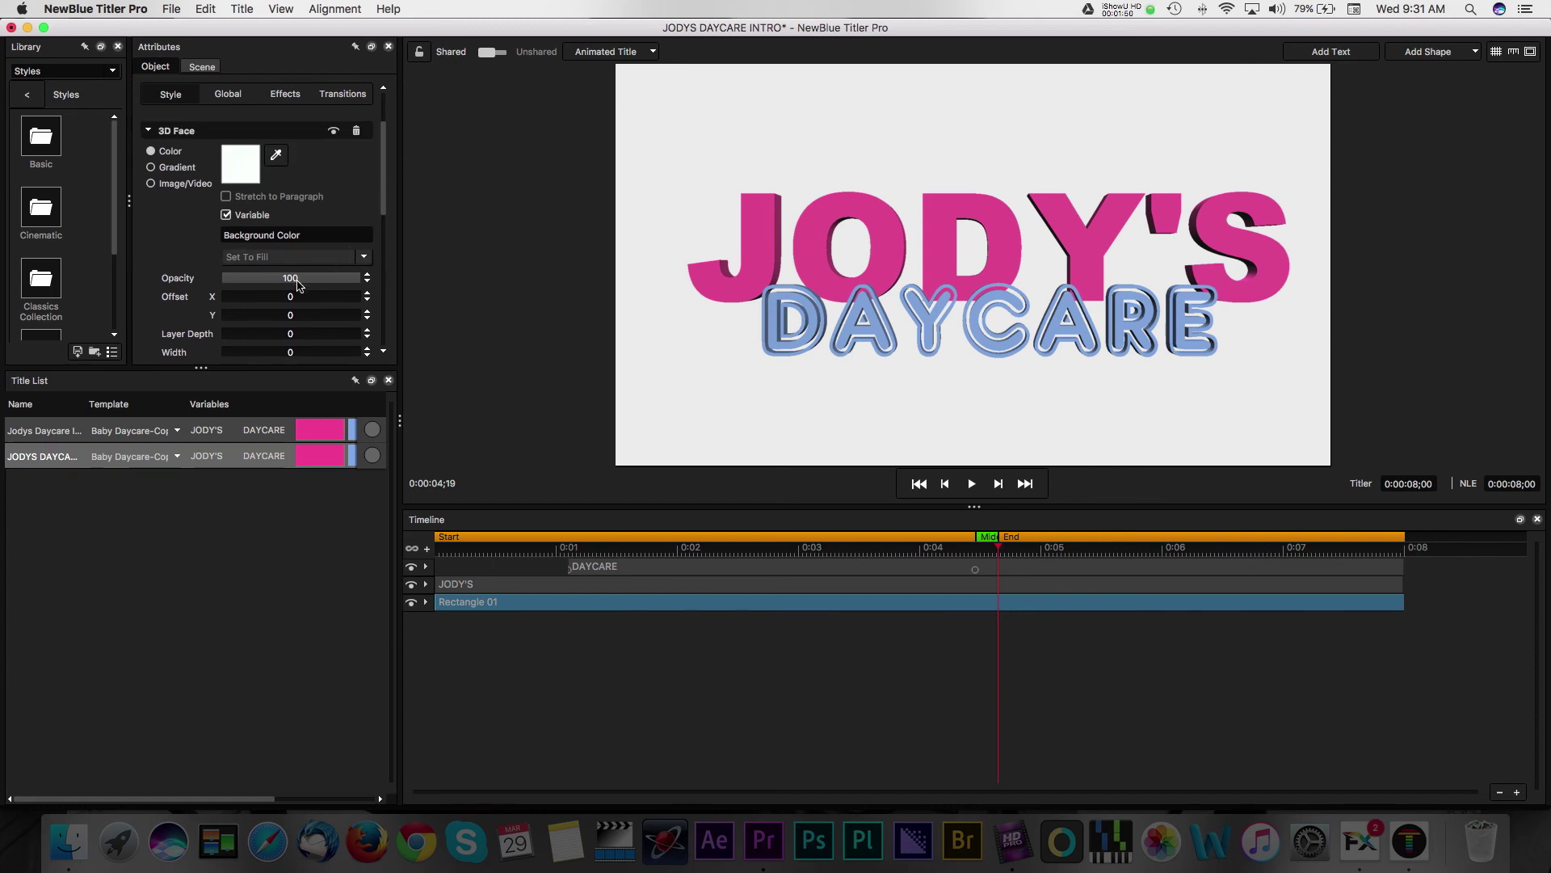
left_click_drag(294, 282, 298, 281)
type("25")
key("Return")
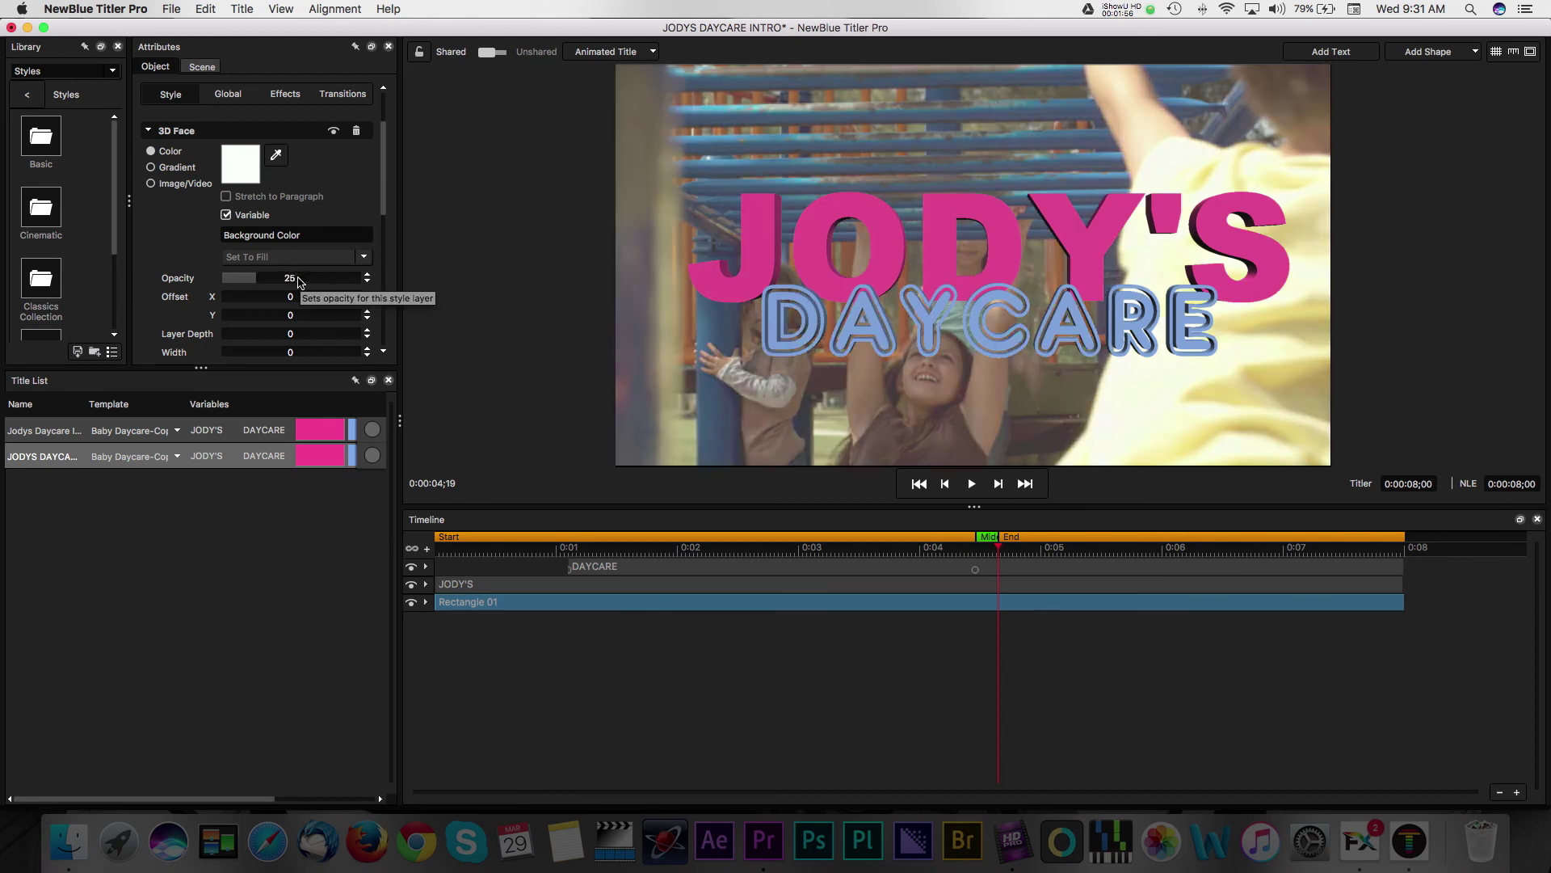
left_click(823, 676)
left_click_drag(565, 551, 434, 551)
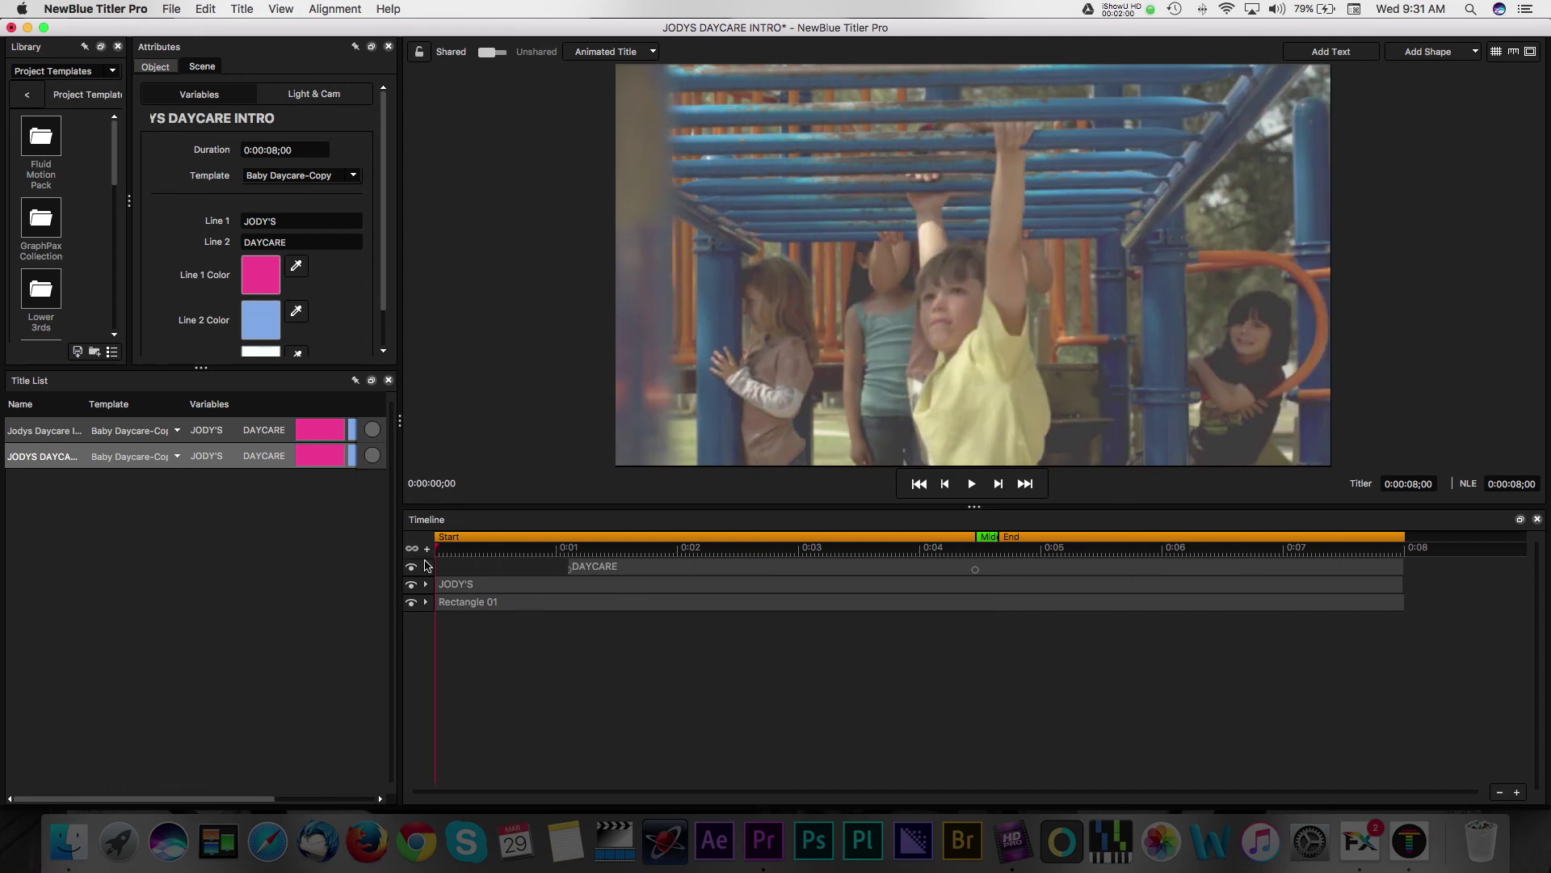
Preview the translucent background and save the title with File > Save.
left_click(973, 485)
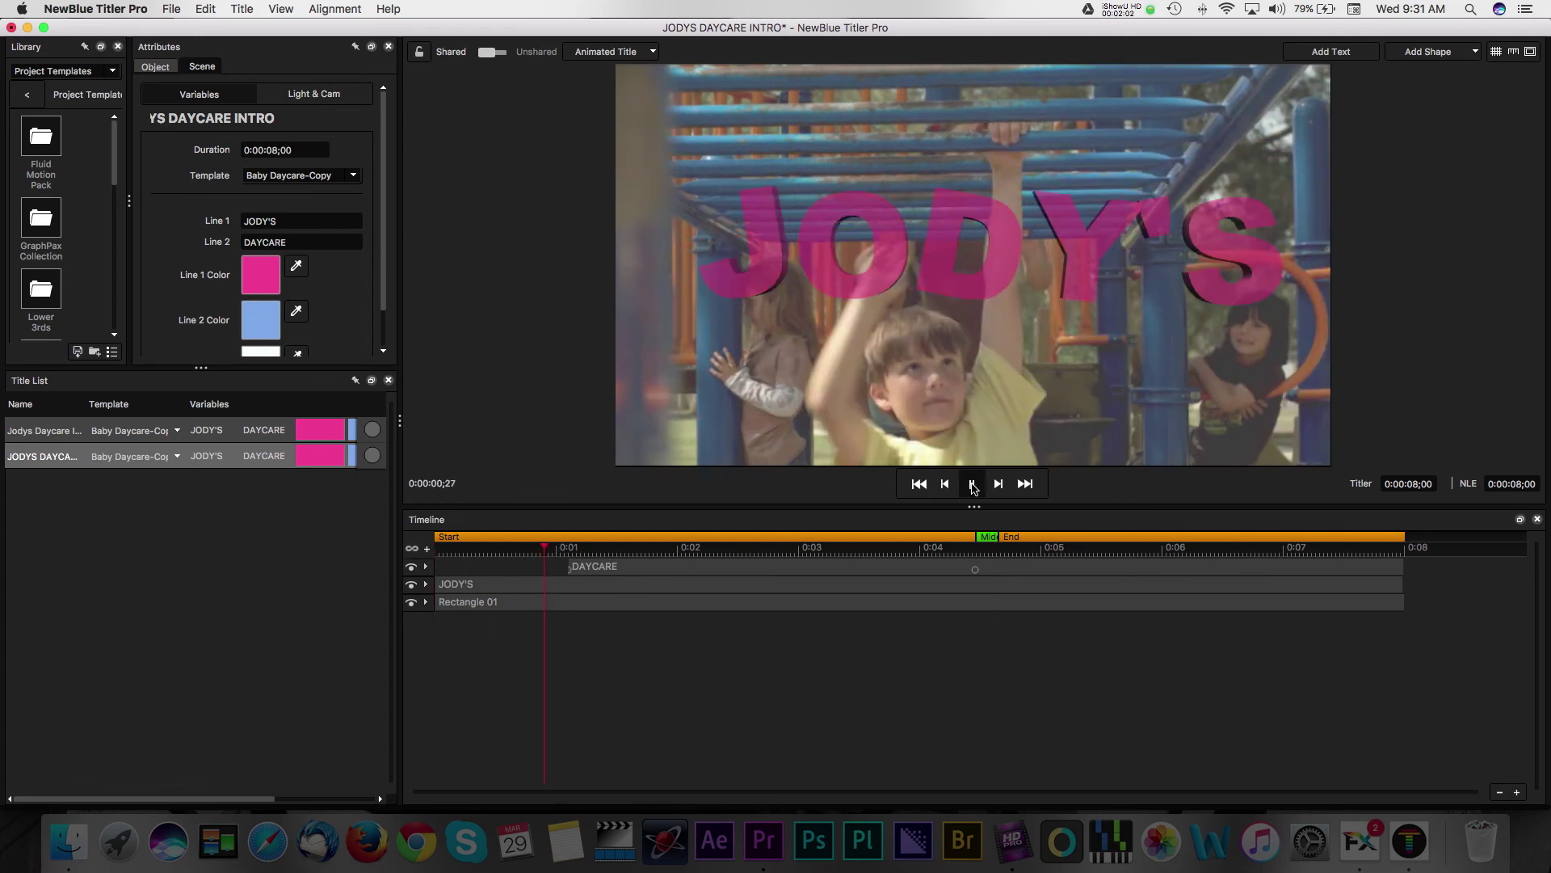
left_click(183, 14)
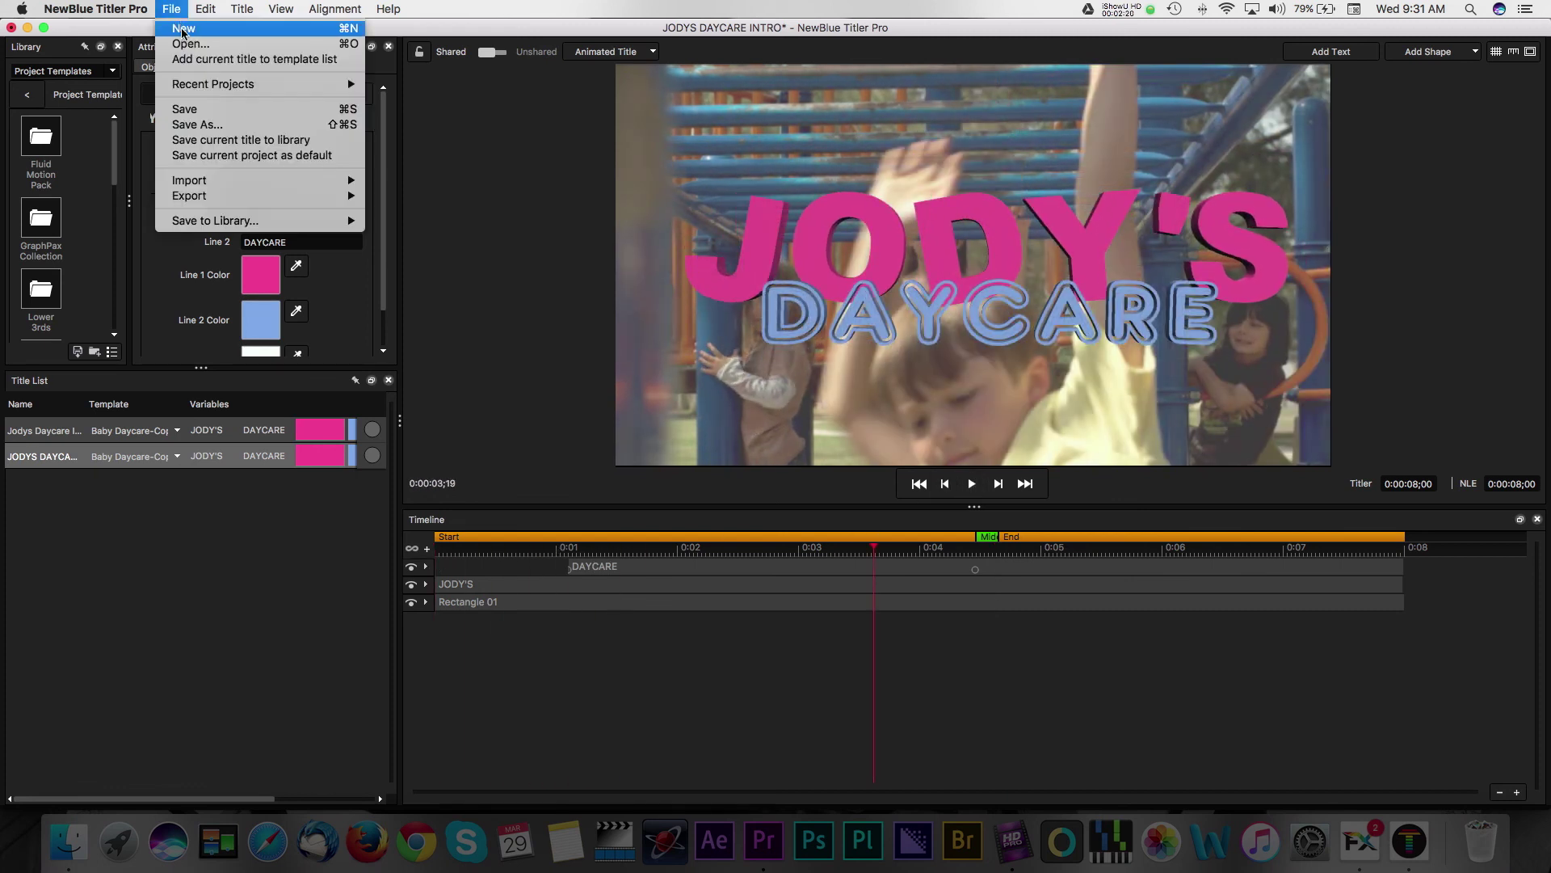
left_click(192, 107)
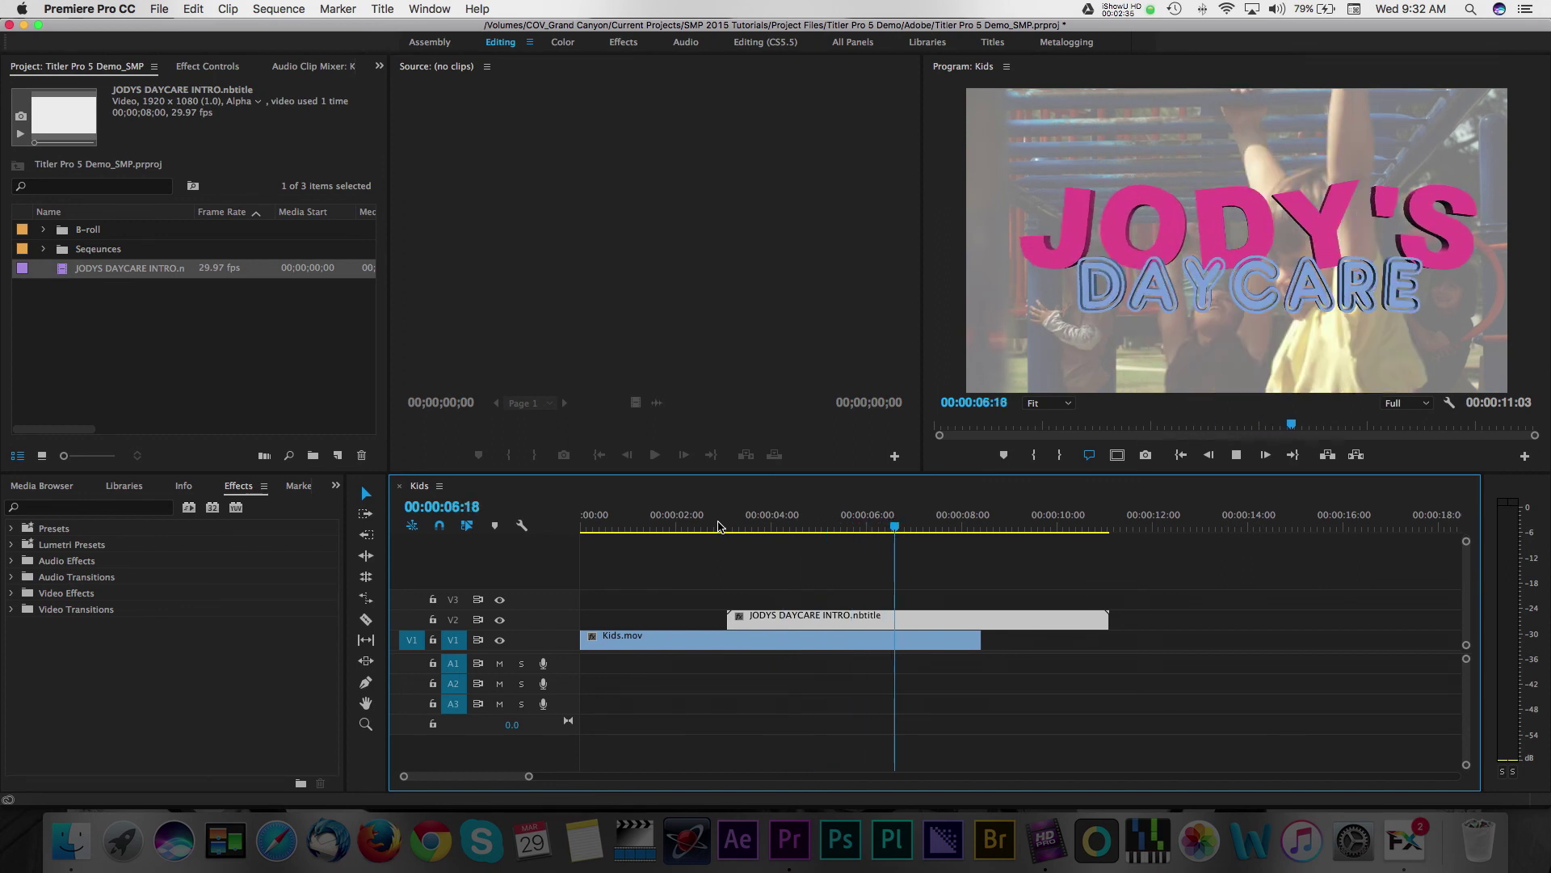
Drop a Cross Dissolve on the title clip's head and replay the sequence from the start.
key("space")
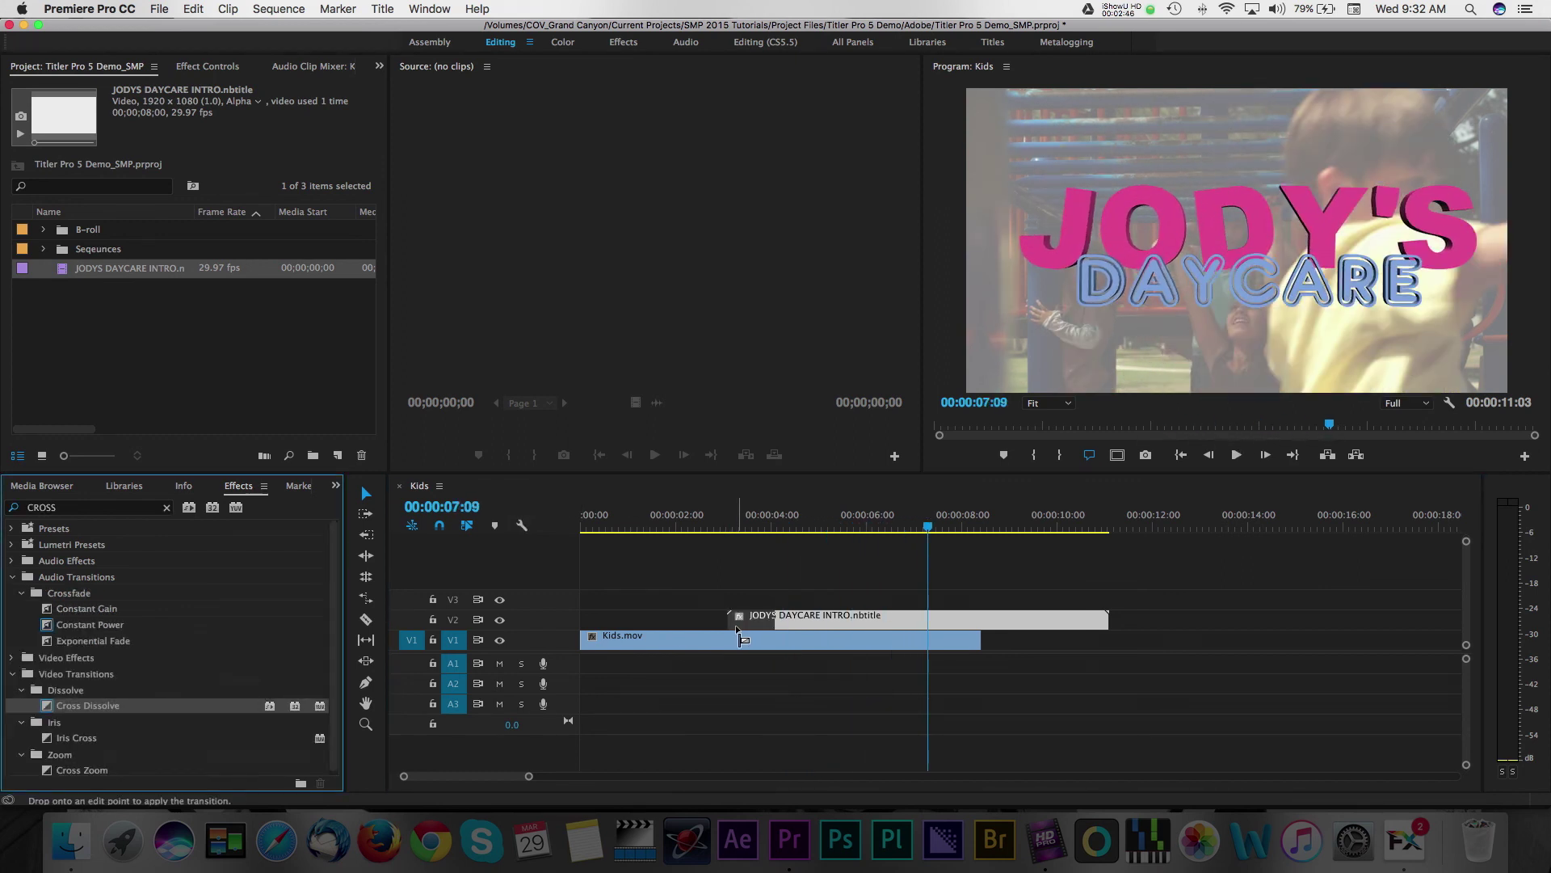
left_click_drag(88, 705, 747, 619)
left_click(717, 529)
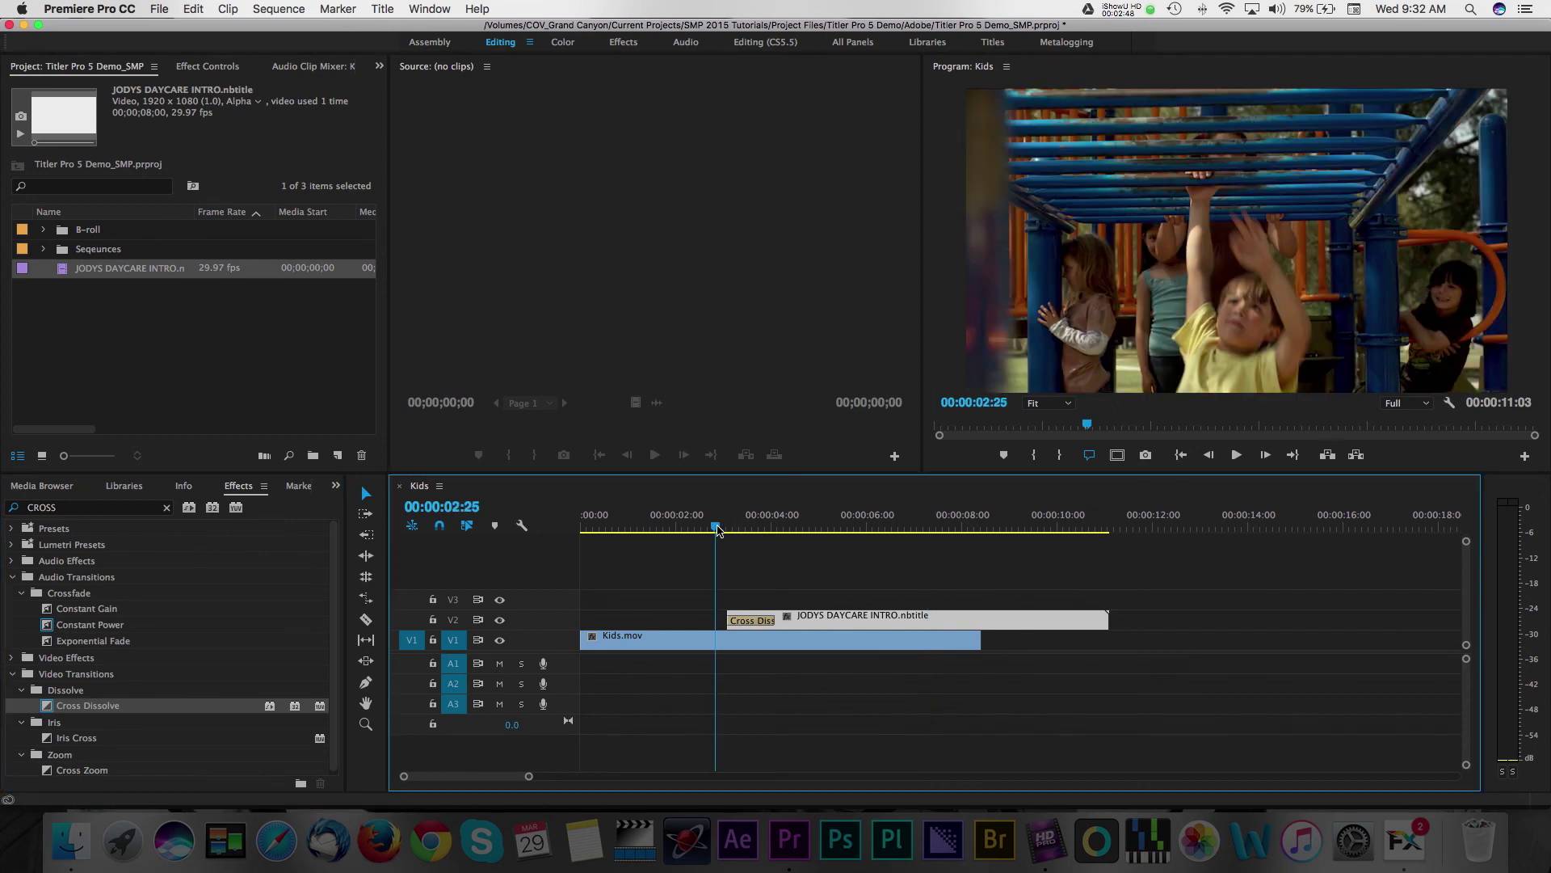
key("Home")
key("space")
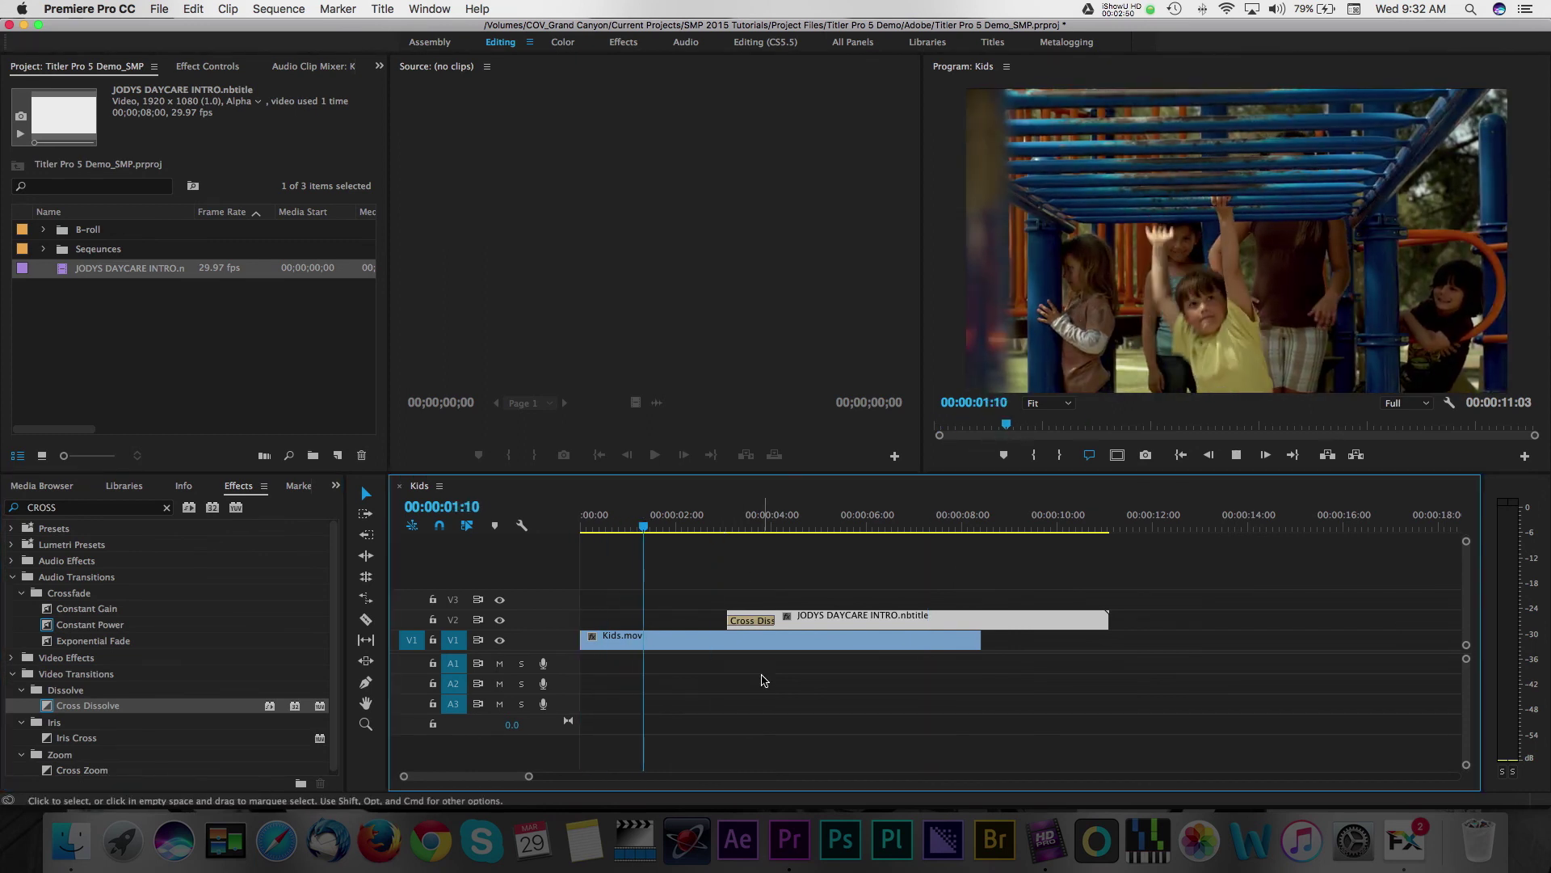